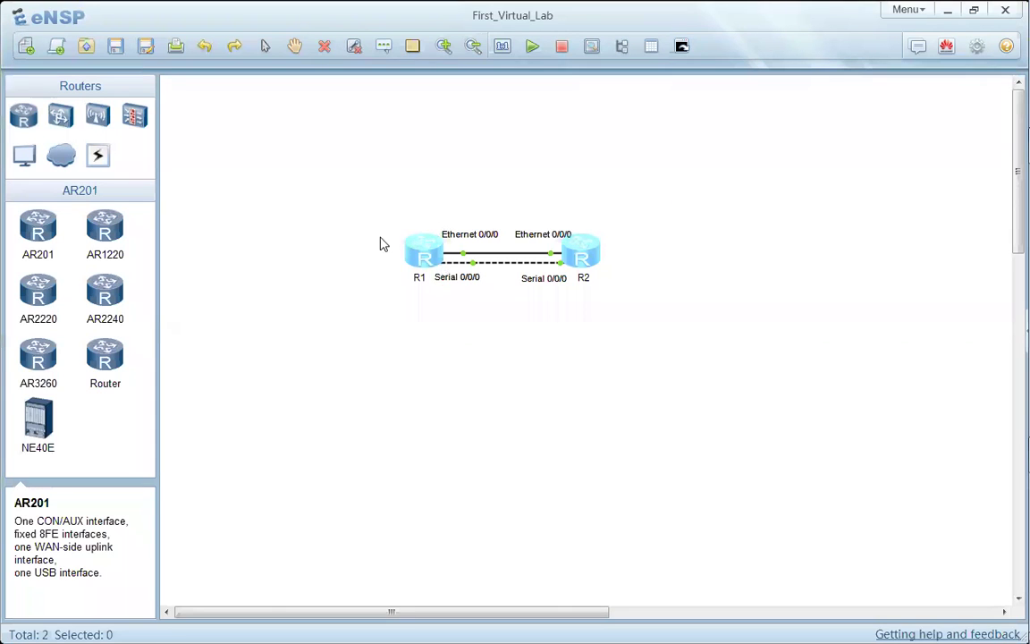
Bring up the context menu for router R1 in the First_Virtual_Lab topology.
right_click(422, 261)
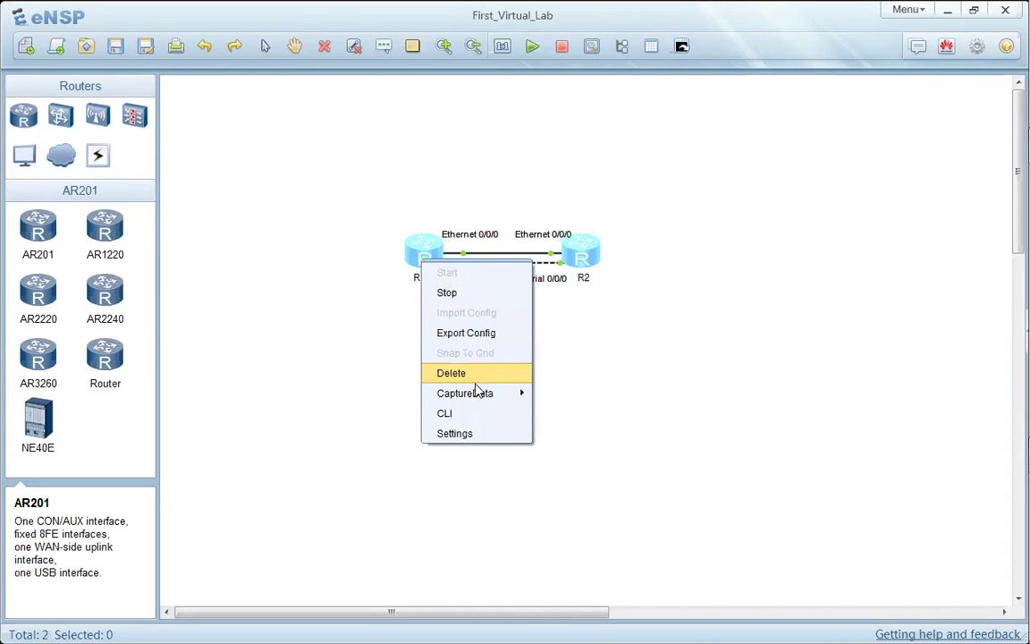
Open R1's CLI console and add a fresh prompt line.
click(477, 415)
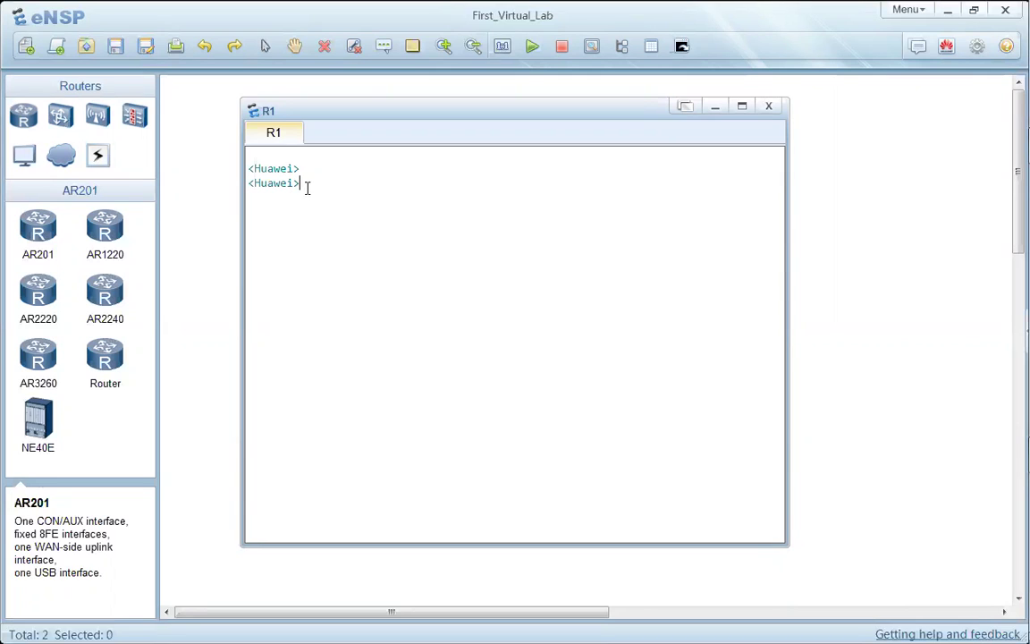
drag(311, 184, 254, 184)
click(266, 184)
click(301, 184)
key(Return)
key(Return)
Enter system-view, leave it with quit, then enter system-view again.
text(sys)
key(Tab)
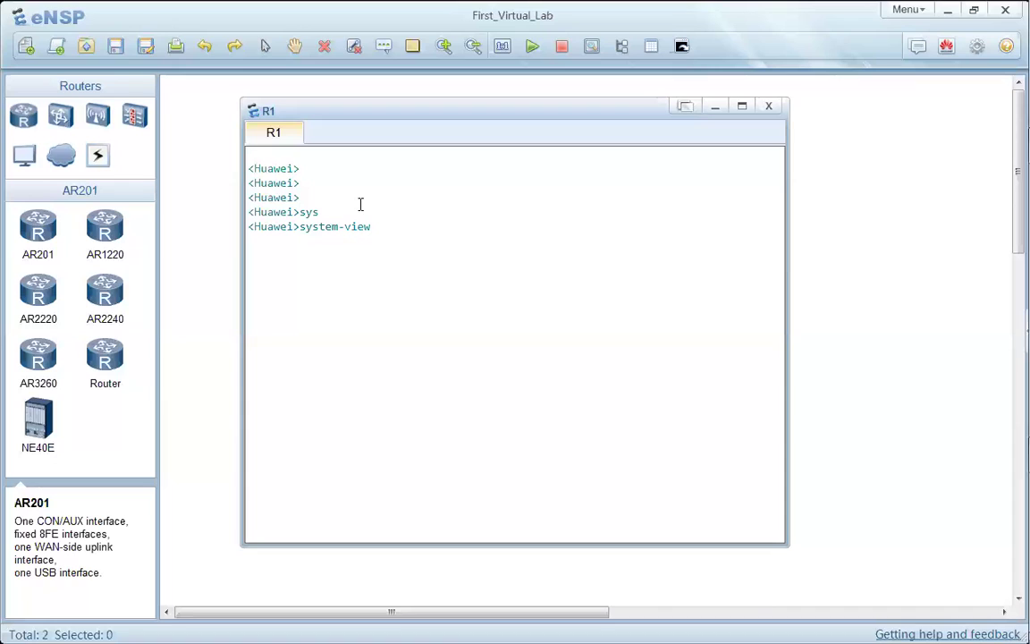
key(Return)
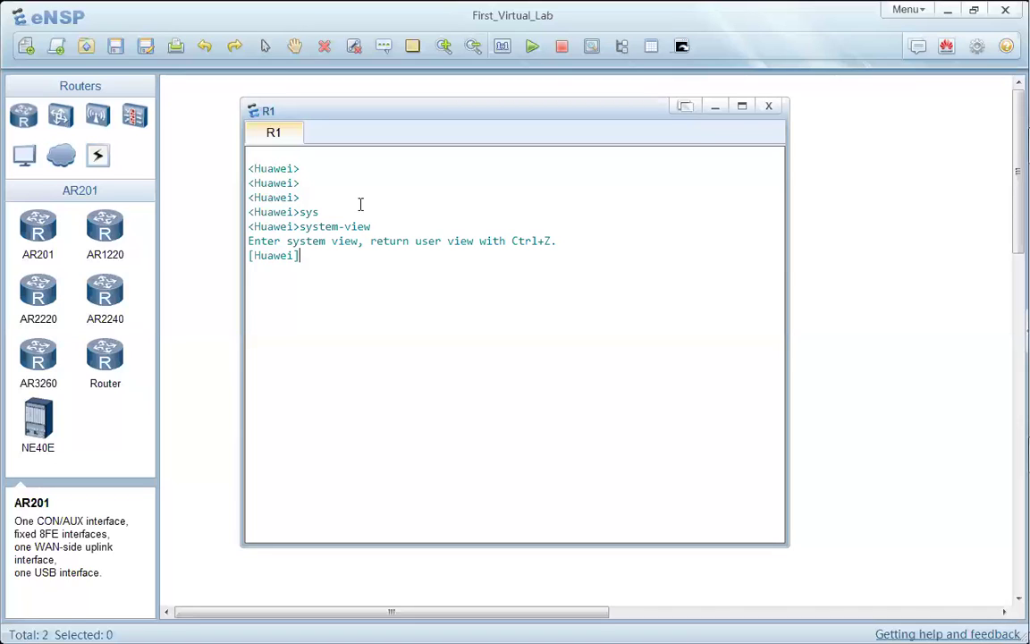
text(quit)
key(Return)
key(Return)
key(Return)
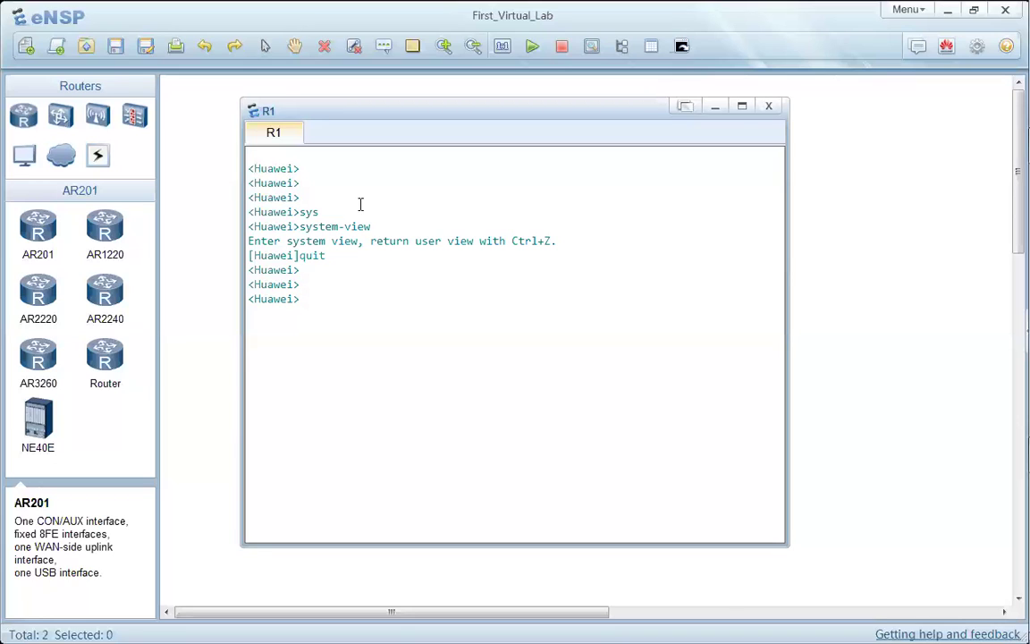
text(sys)
key(Tab)
key(Return)
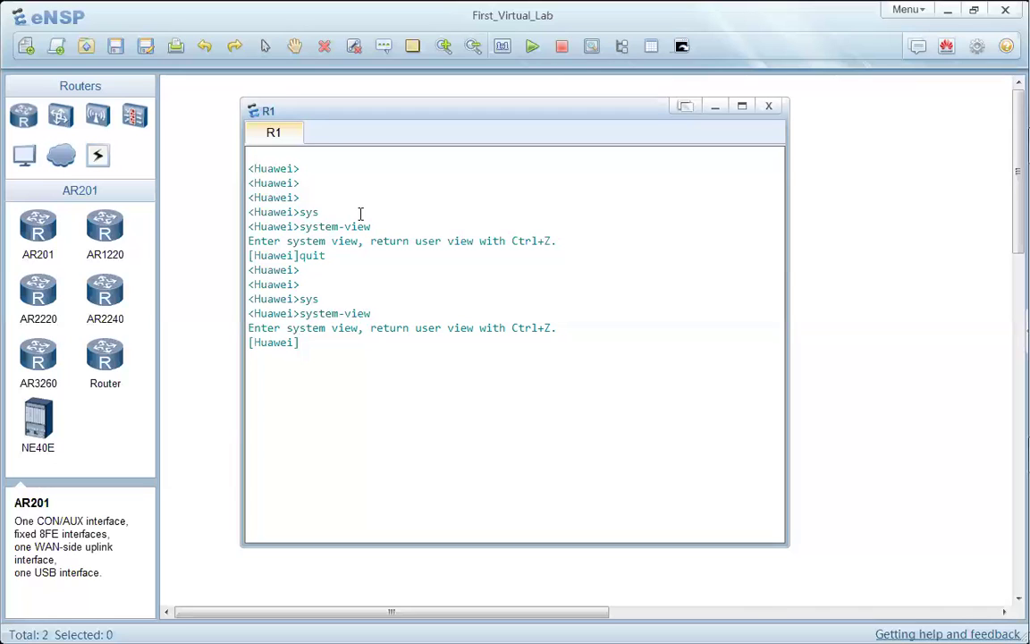
Set the router's device name to R1 with sysname R1.
text(sys)
key(Tab)
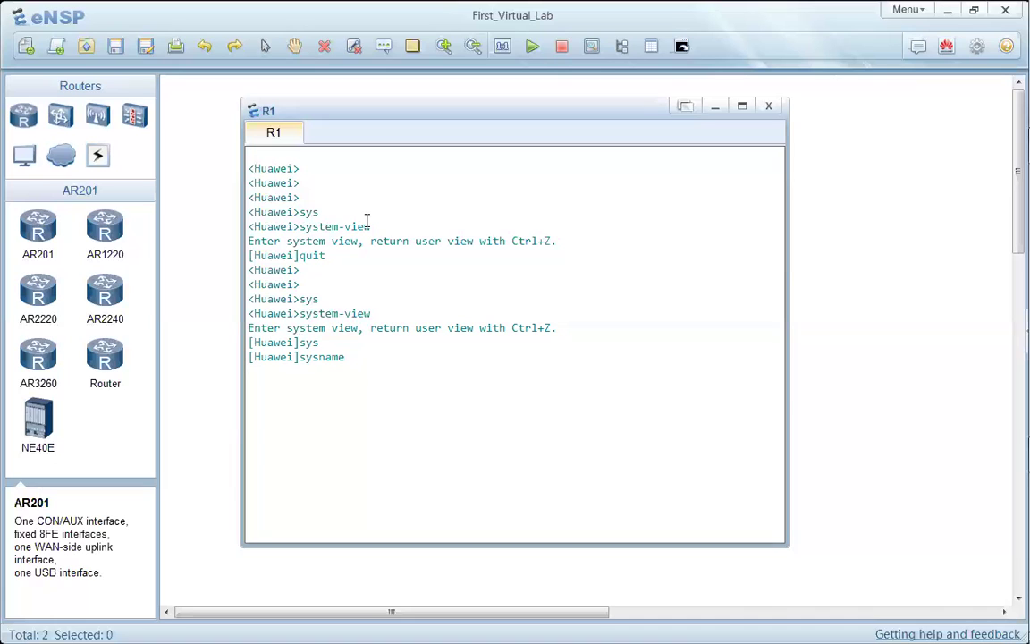
text(R1)
key(Return)
Add blank [R1] prompt lines and review the configuration-change log message.
drag(292, 356, 259, 370)
click(302, 369)
key(Return)
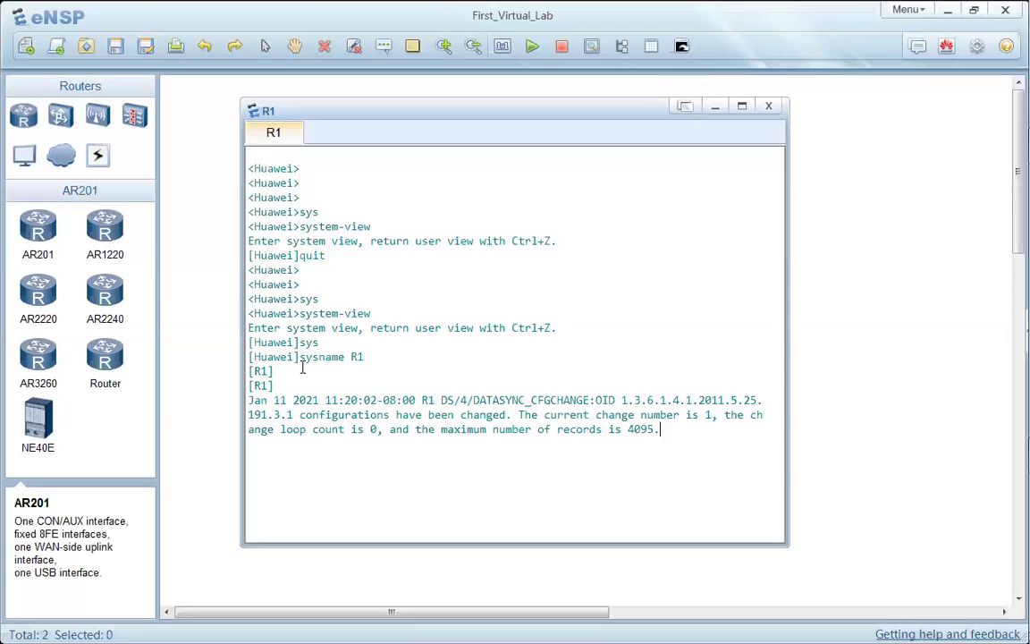
key(Return)
key(Return)
drag(662, 430, 242, 399)
click(251, 400)
key(End)
List the header banner options with header ? and review the login and shell entries.
text(head)
key(Tab)
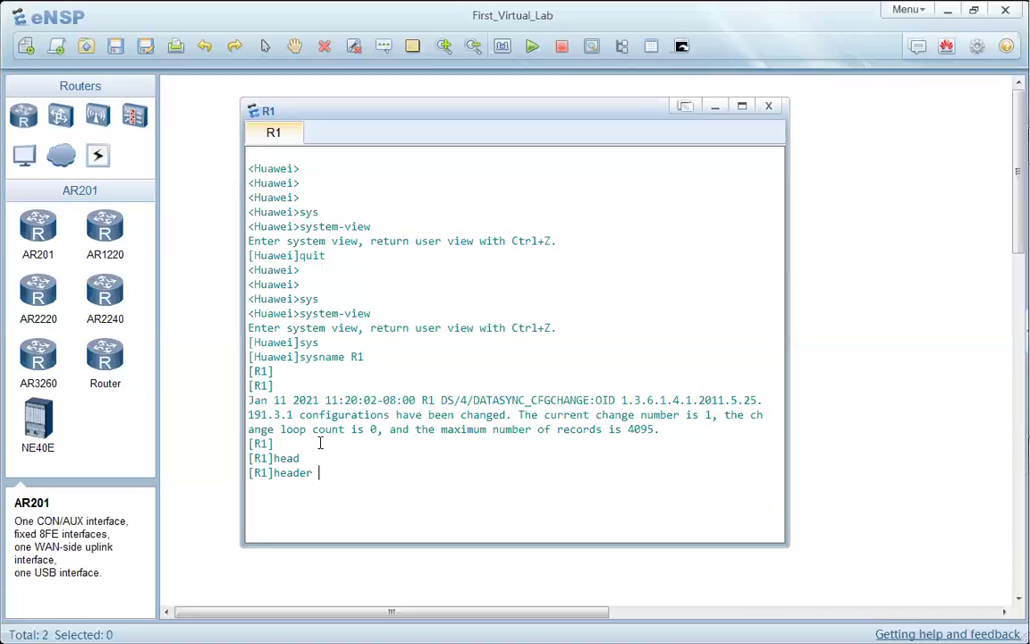
text(?)
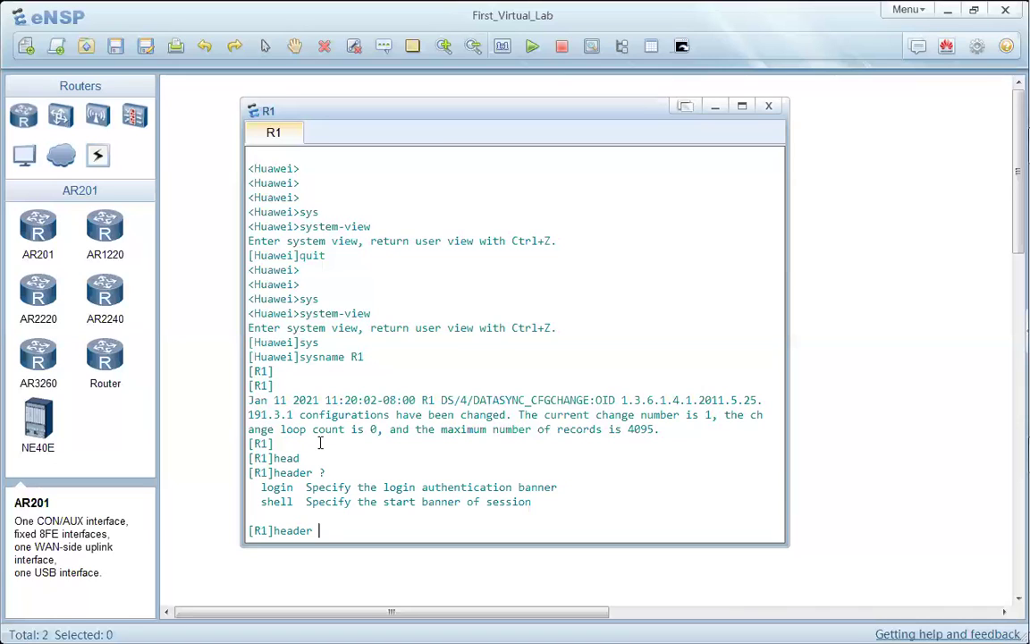
drag(295, 487, 260, 488)
click(288, 505)
click(295, 500)
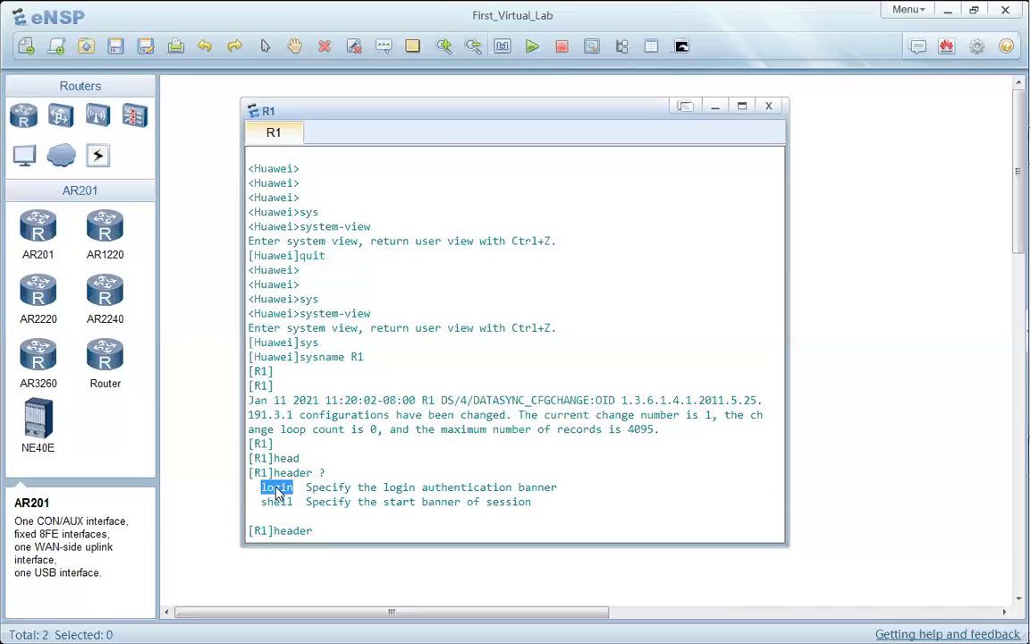
click(276, 502)
drag(295, 501, 260, 501)
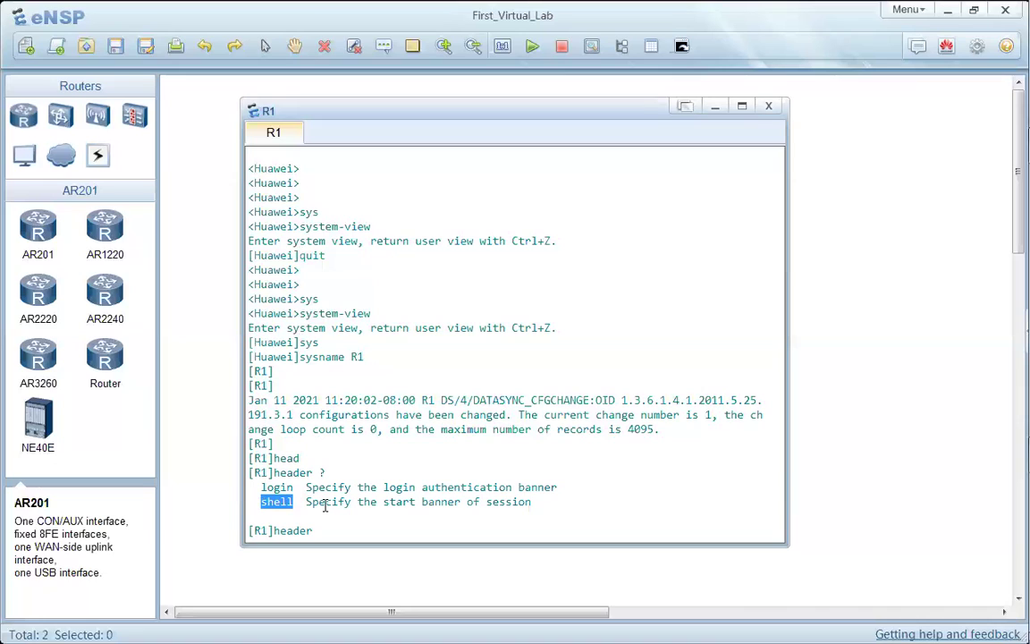
click(523, 503)
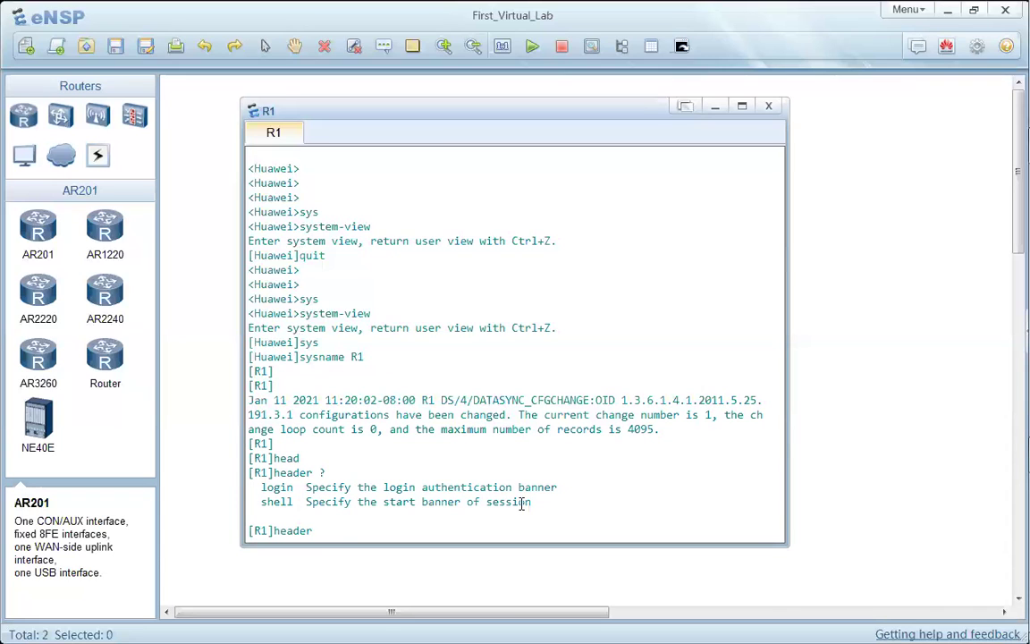
Add the login keyword to the header command and list its next options.
text(lgi)
key(Tab)
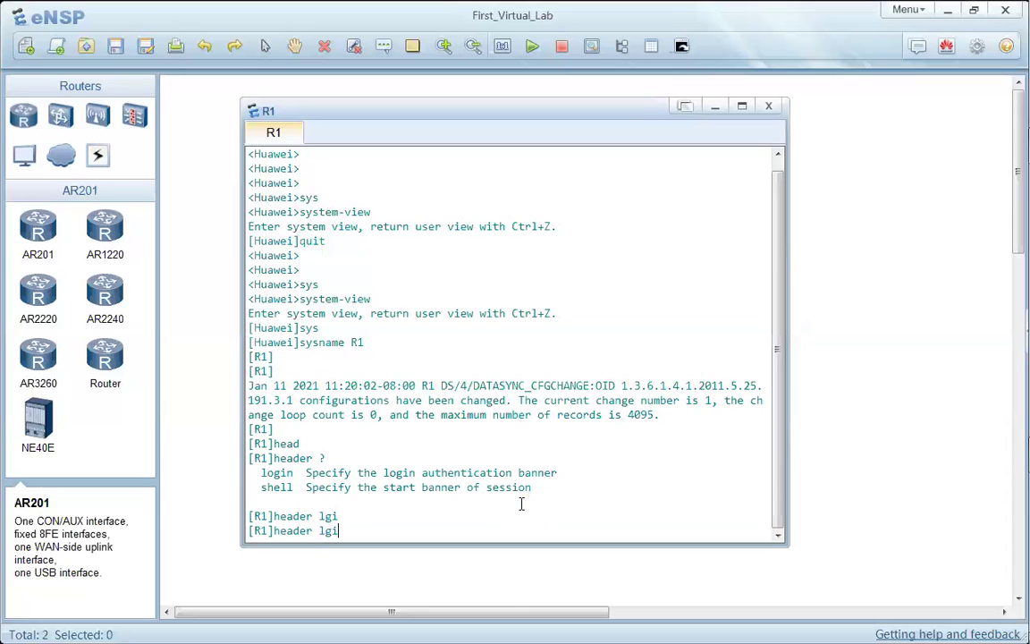
key(BackSpace)
key(BackSpace)
text(ogi)
key(Tab)
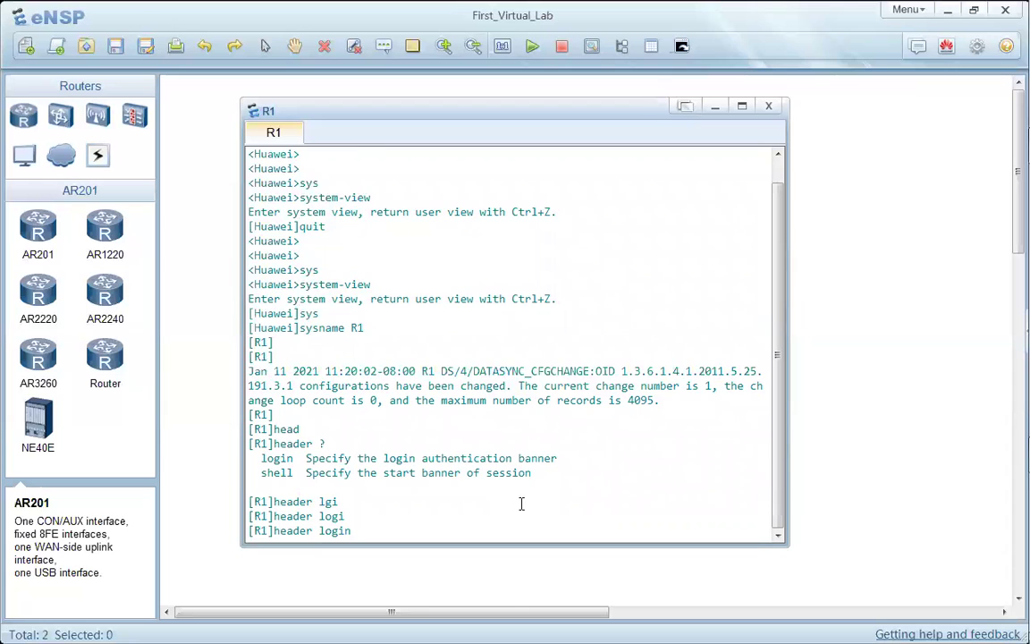
text(?)
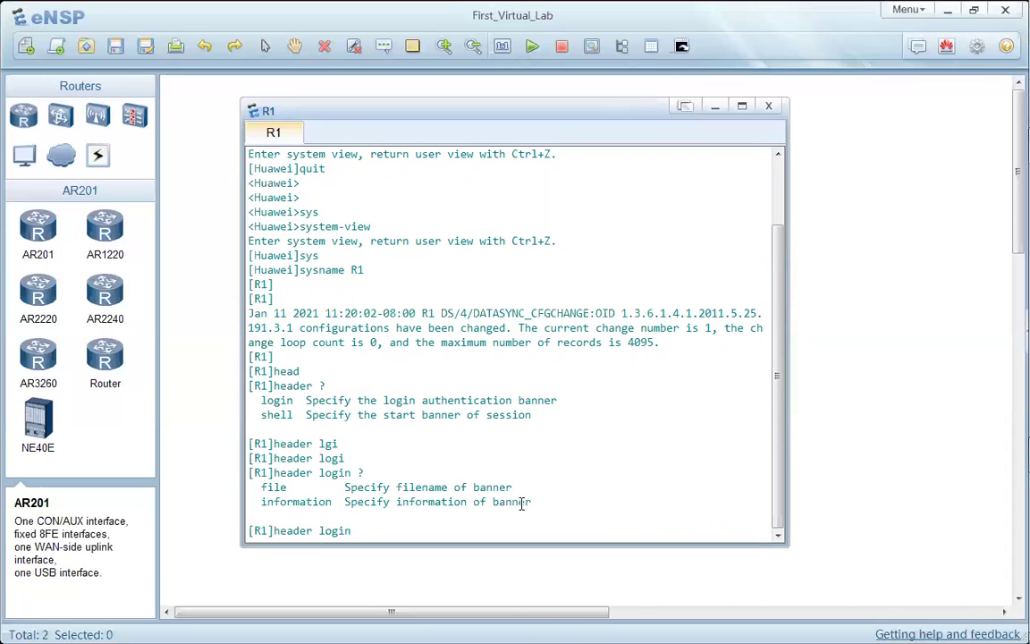
Finish the login banner as information **This is R1** and apply it.
text(nf)
key(BackSpace)
key(BackSpace)
text(nf)
key(Tab)
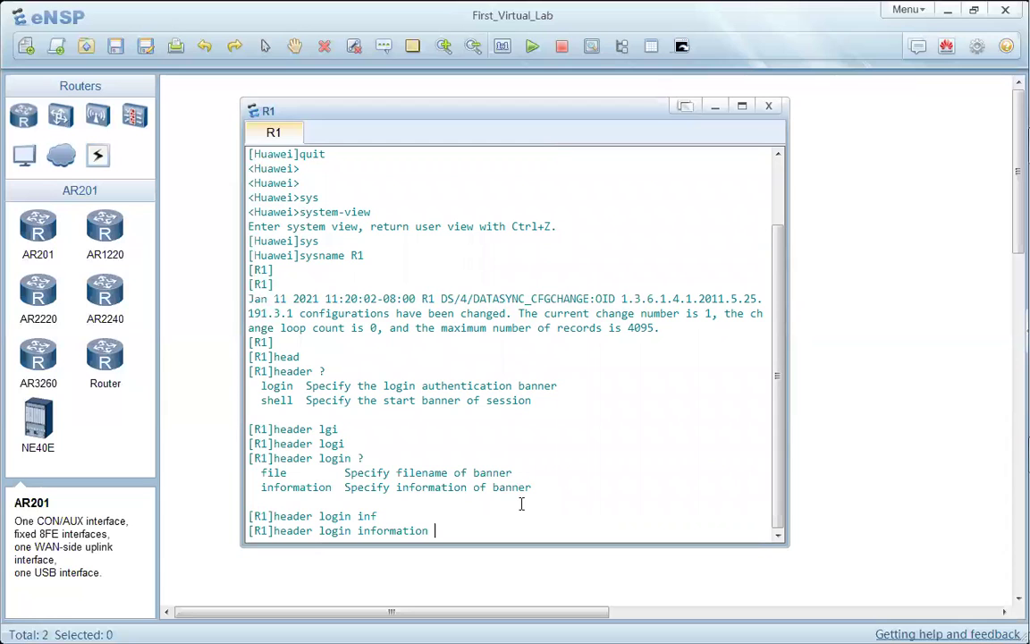
text(?)
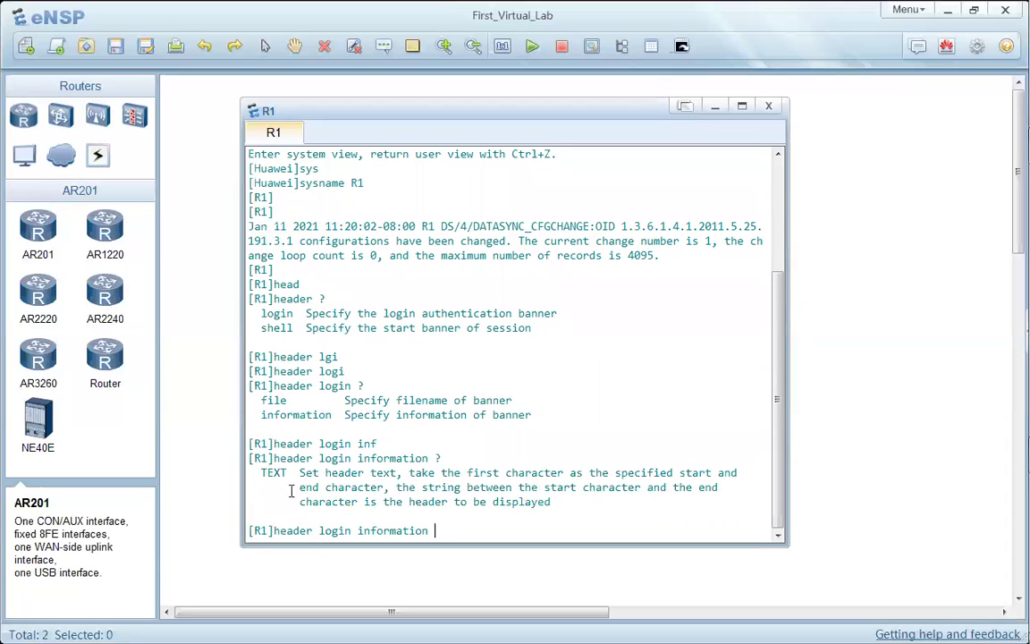
mouse_move(291, 472)
mouse_down()
mouse_move(259, 473)
mouse_move(296, 479)
mouse_up()
text(**This is R1**)
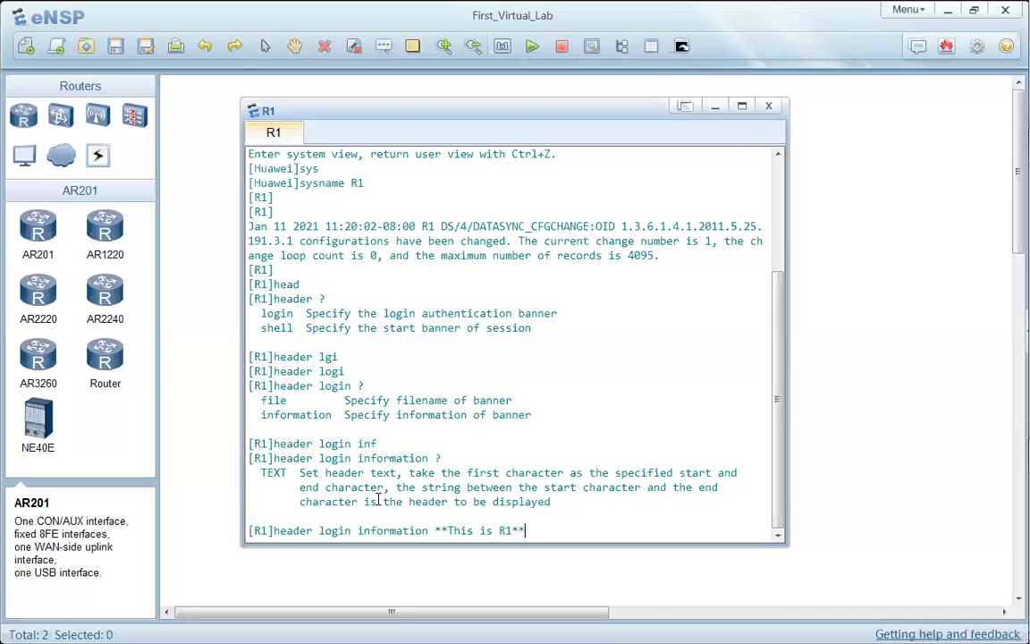
key(Return)
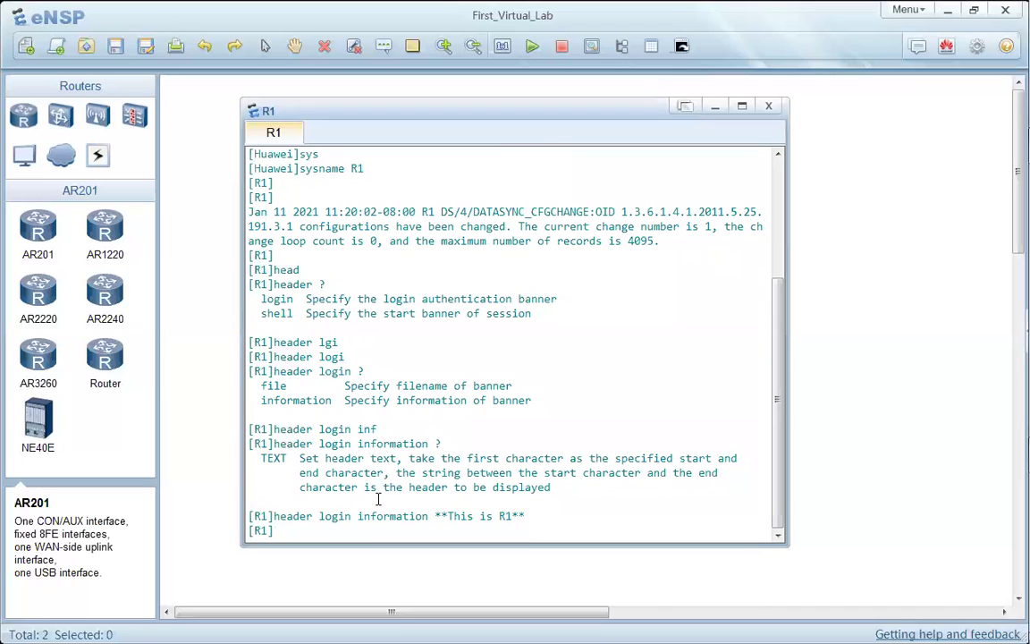
Set the shell banner with header shell information **Logged in successfully to R1**.
text(head)
key(Tab)
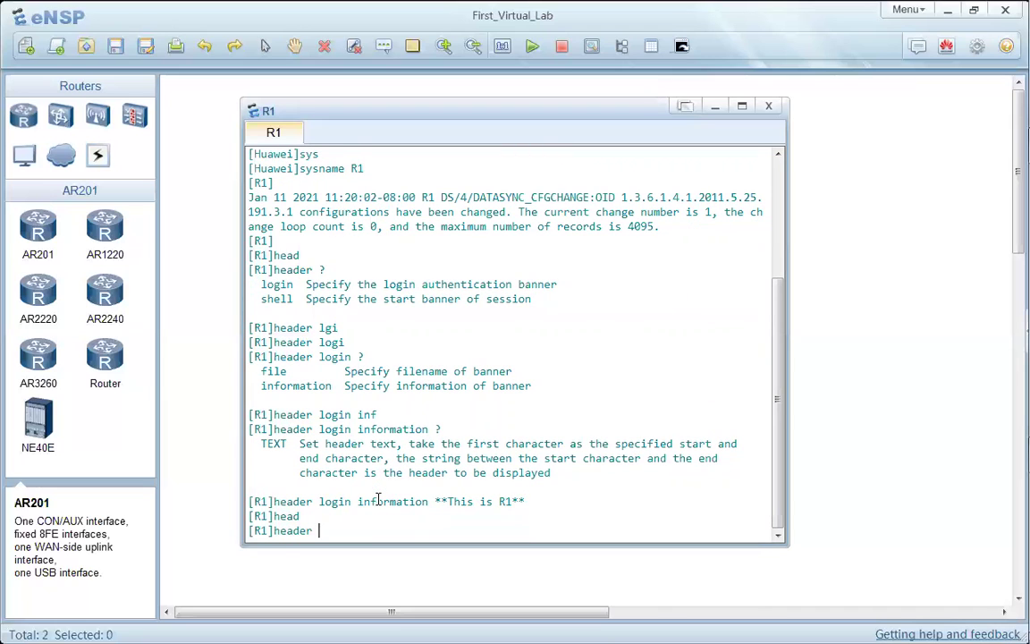
text(sh)
key(Tab)
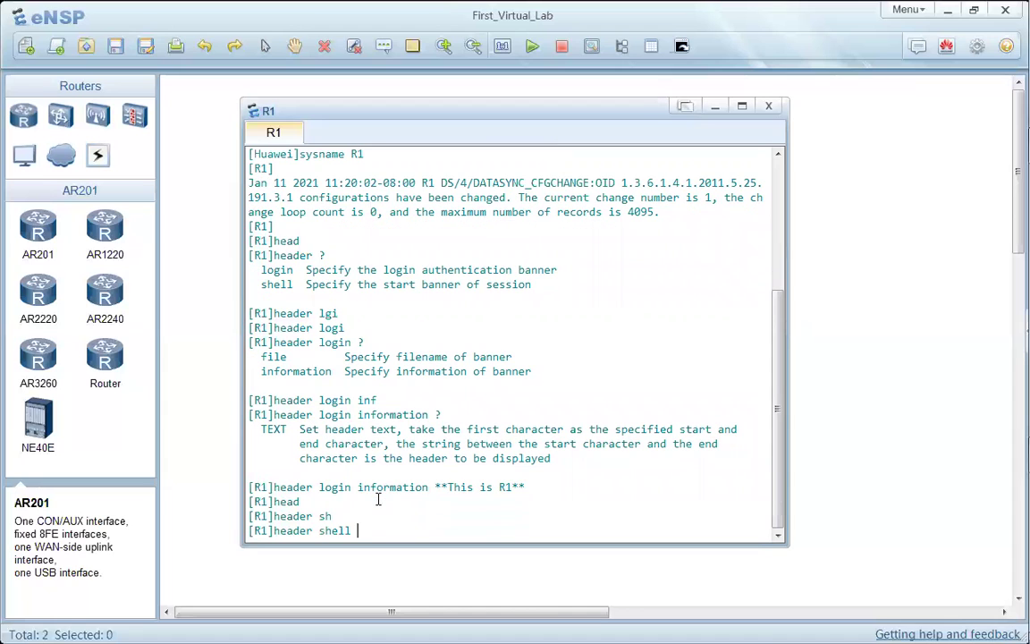
text(info)
key(Tab)
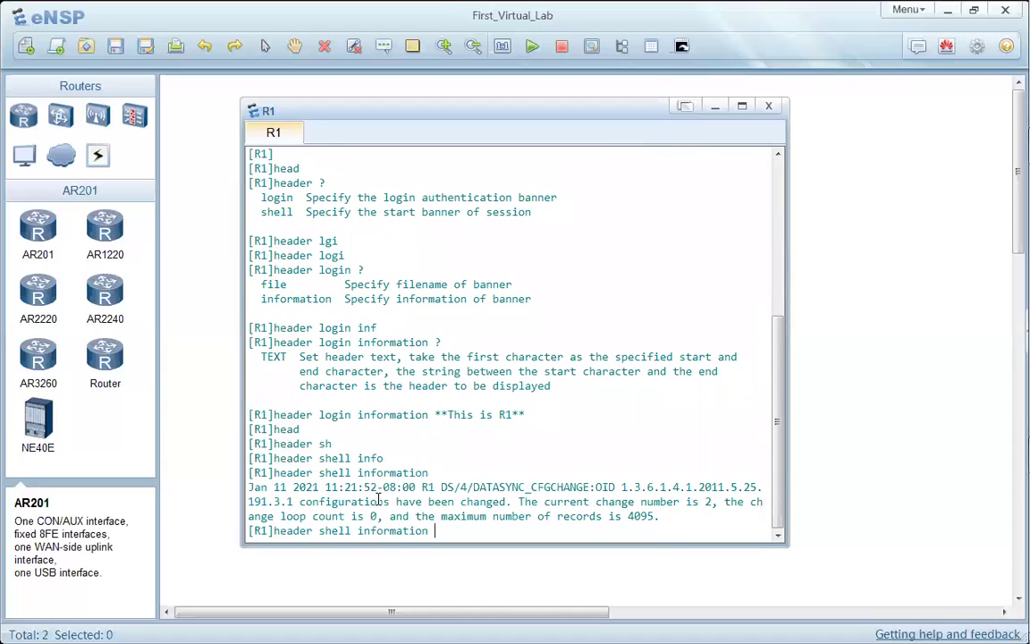
text(**Logged in successfully )
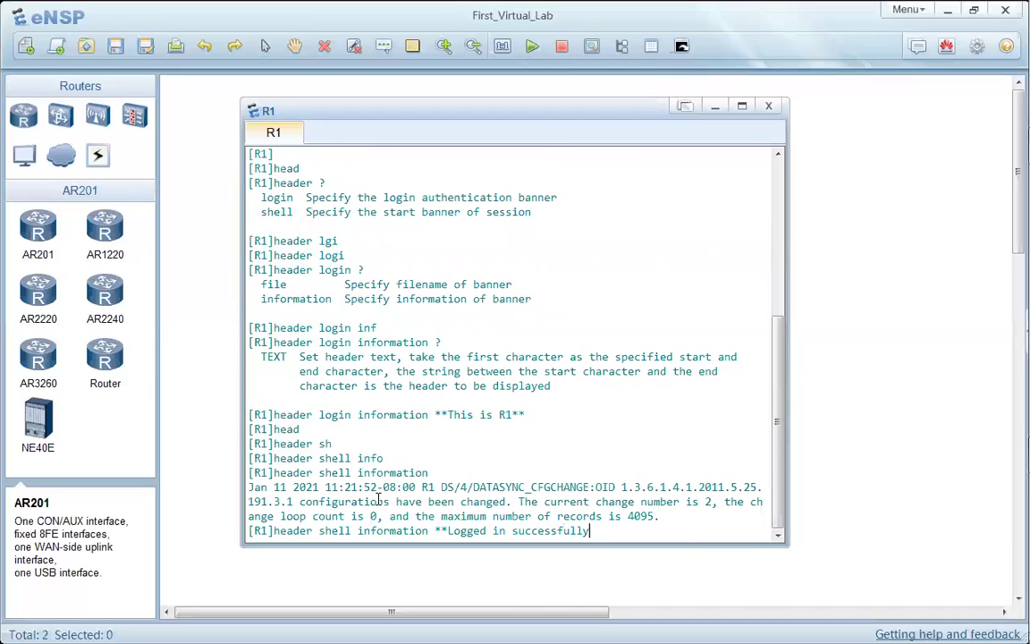
text(to R1**)
key(Return)
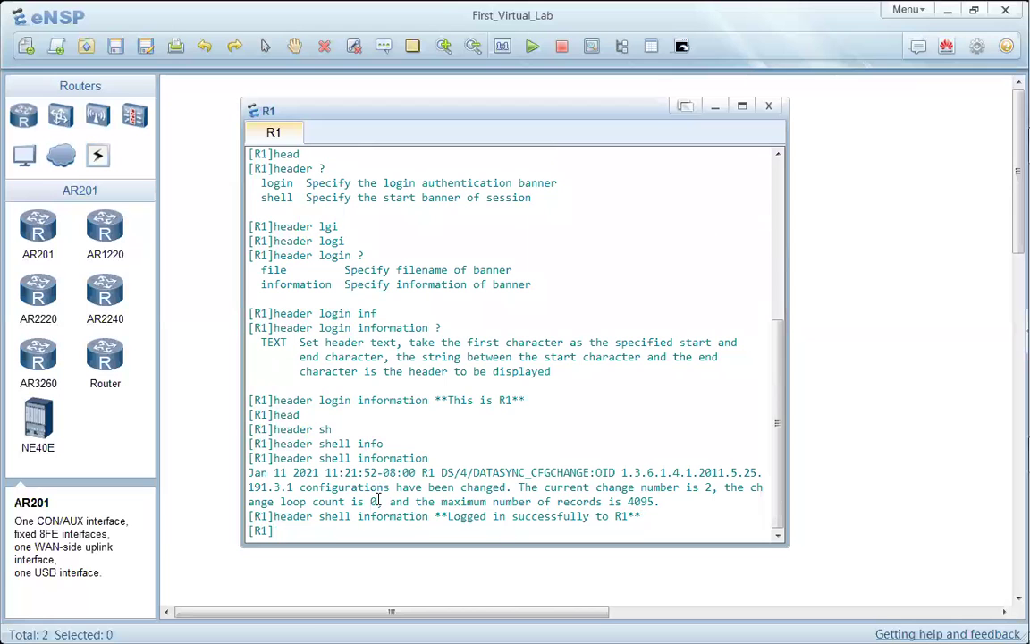
Review the ** delimiters and text of the This is R1 banner, then add prompt lines.
click(435, 390)
drag(435, 357, 447, 357)
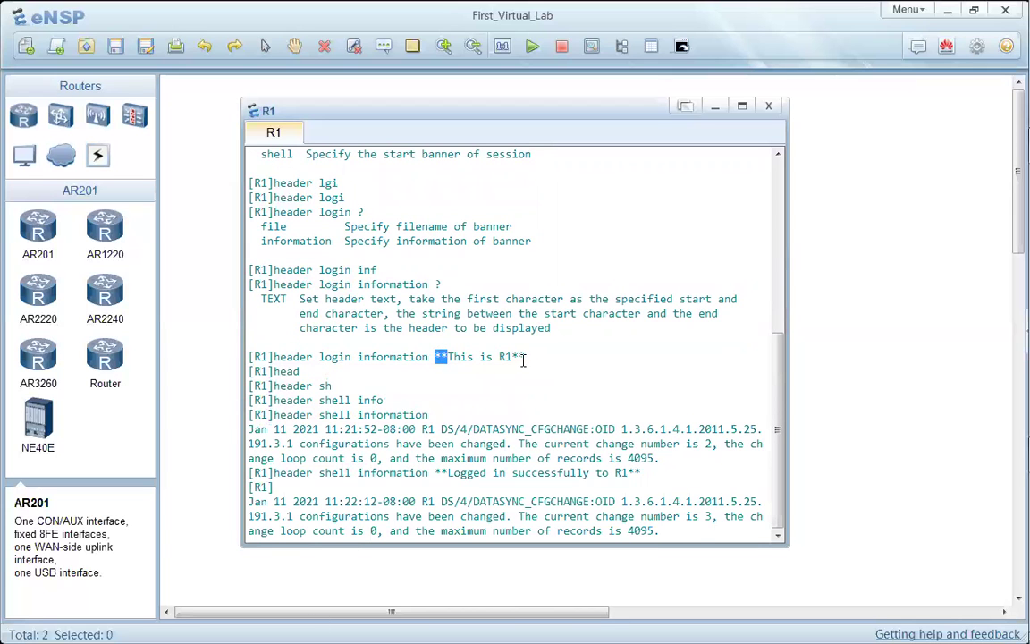
drag(511, 357, 525, 357)
click(514, 356)
drag(524, 356, 448, 357)
click(508, 357)
drag(513, 357, 447, 356)
click(540, 364)
key(Return)
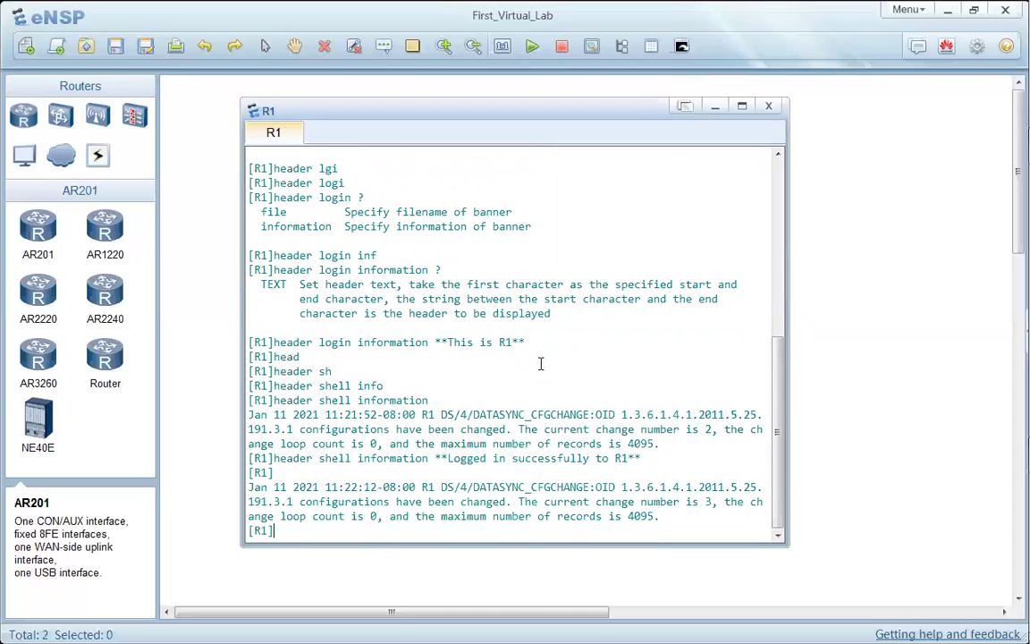
key(Return)
key(Return)
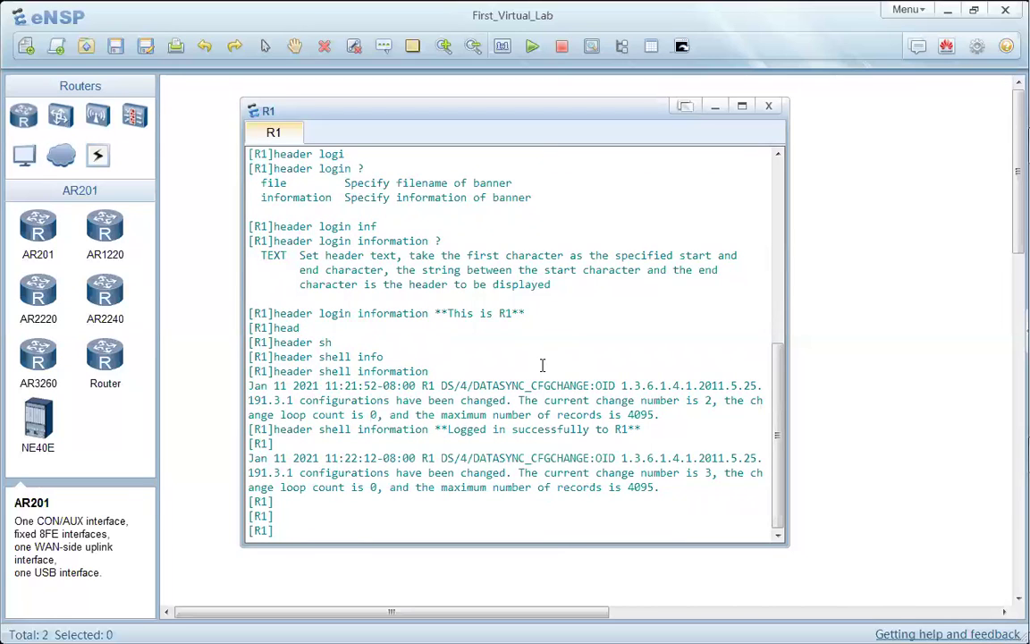
Quit system view and the session, then log back in to R1.
text(quit)
key(Return)
text(quit)
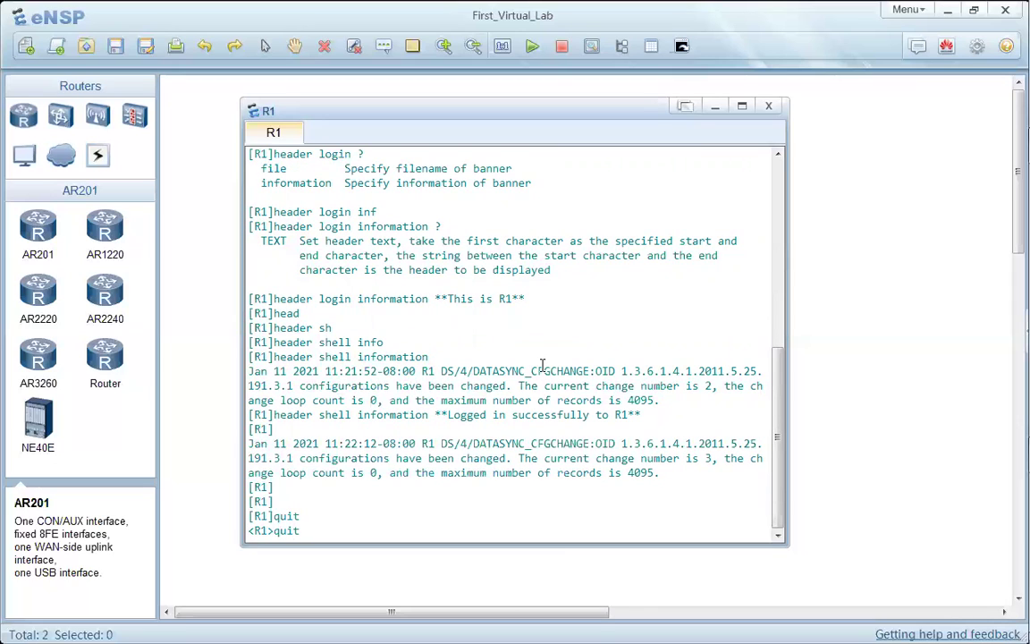
key(Return)
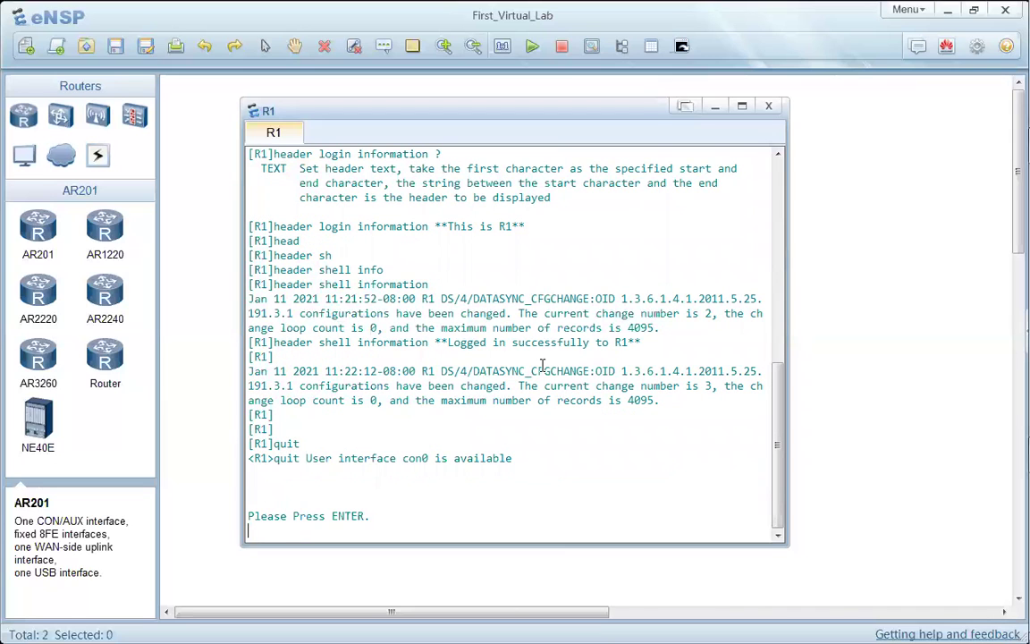
key(Return)
key(Return)
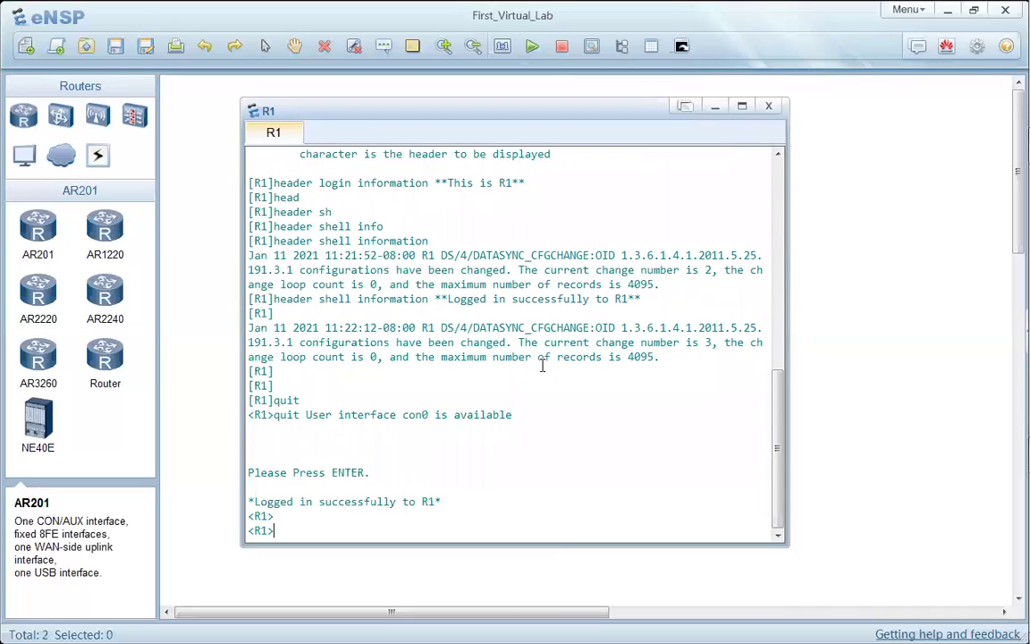
key(Return)
Compare the shell banner shown at login with the command that set it.
drag(455, 488, 245, 488)
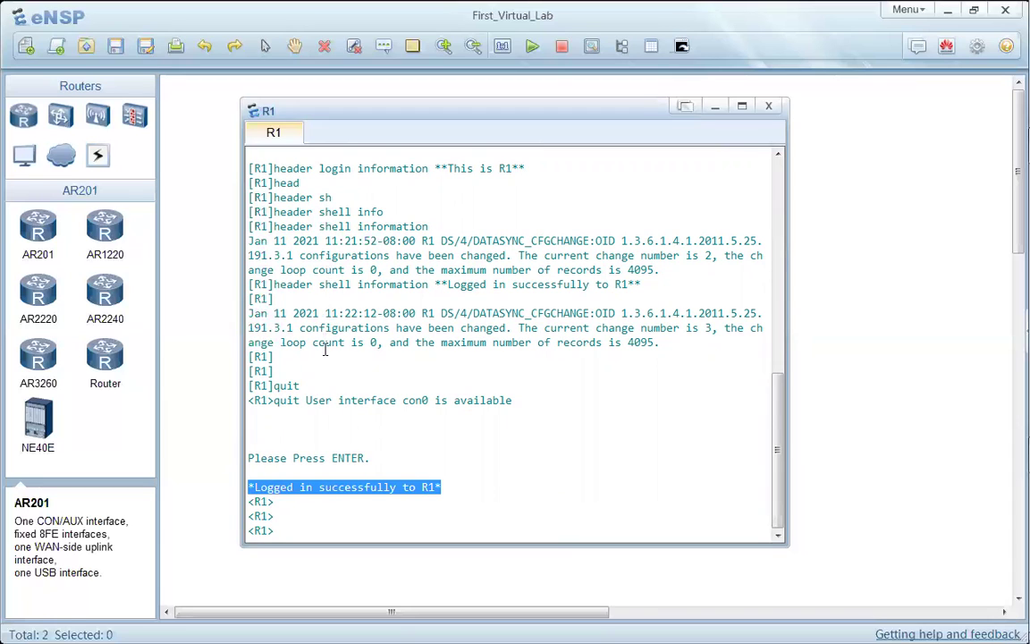
drag(306, 285, 657, 283)
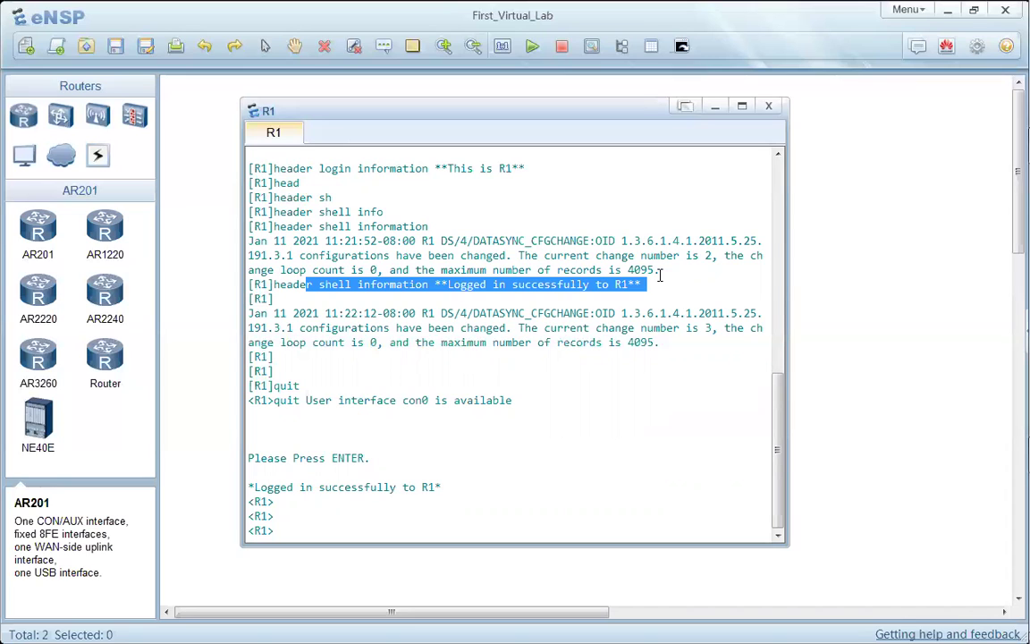
click(492, 435)
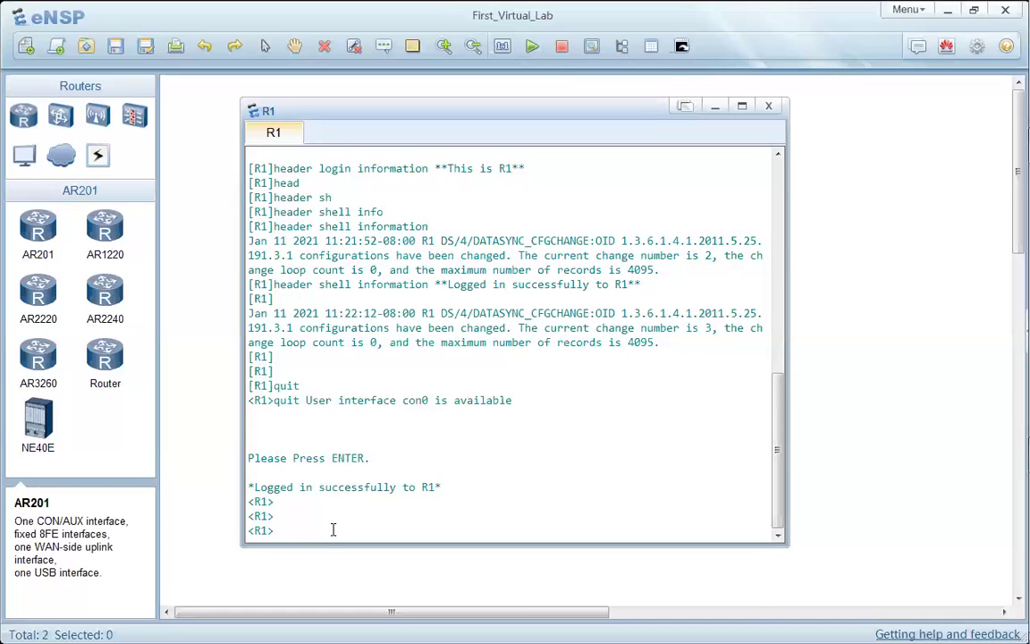
key(Return)
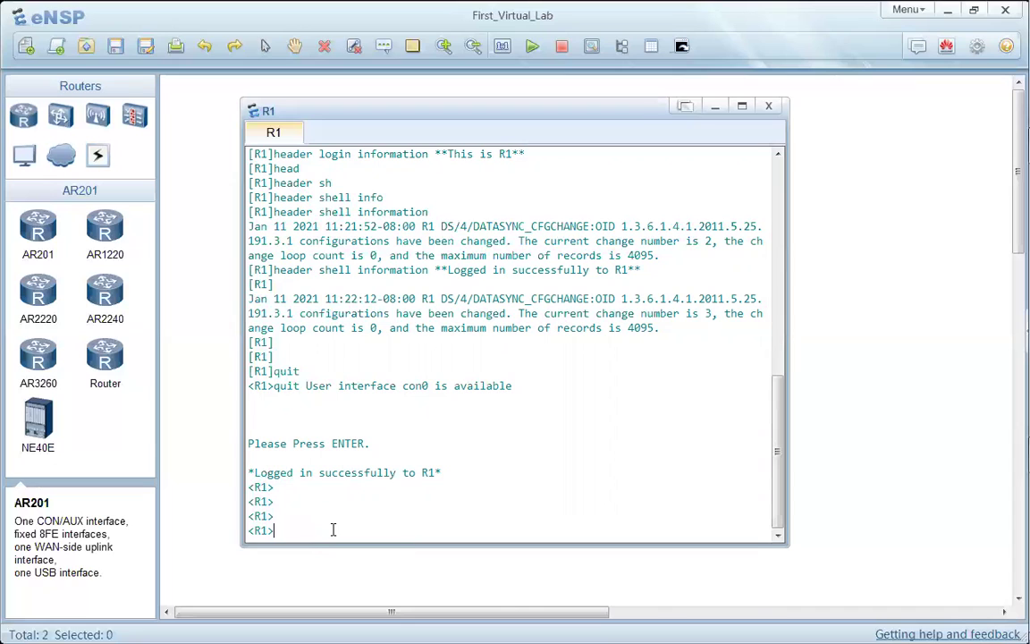
Return R1 to system view with system-view.
text(syst)
key(Tab)
key(Return)
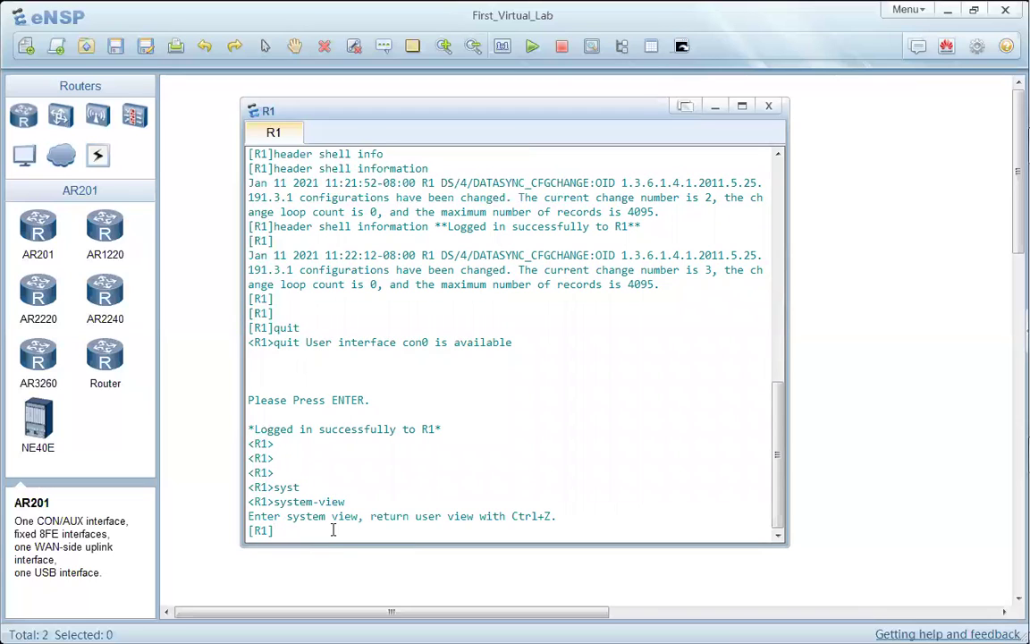
Enter user-interface console 0 view and begin typing authentication-mode.
text(user)
key(Tab)
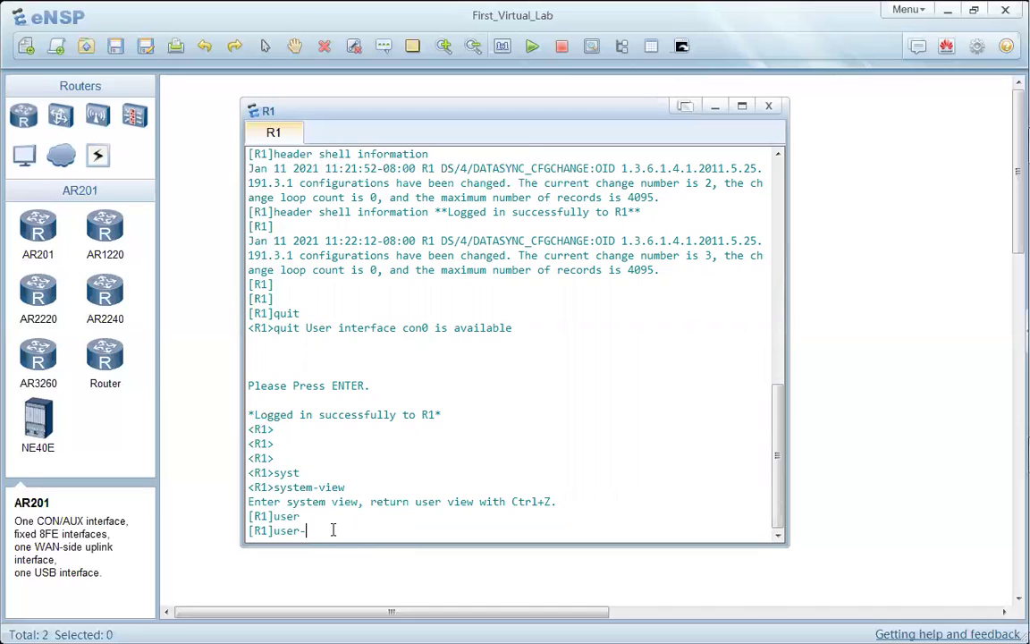
text(in)
key(Tab)
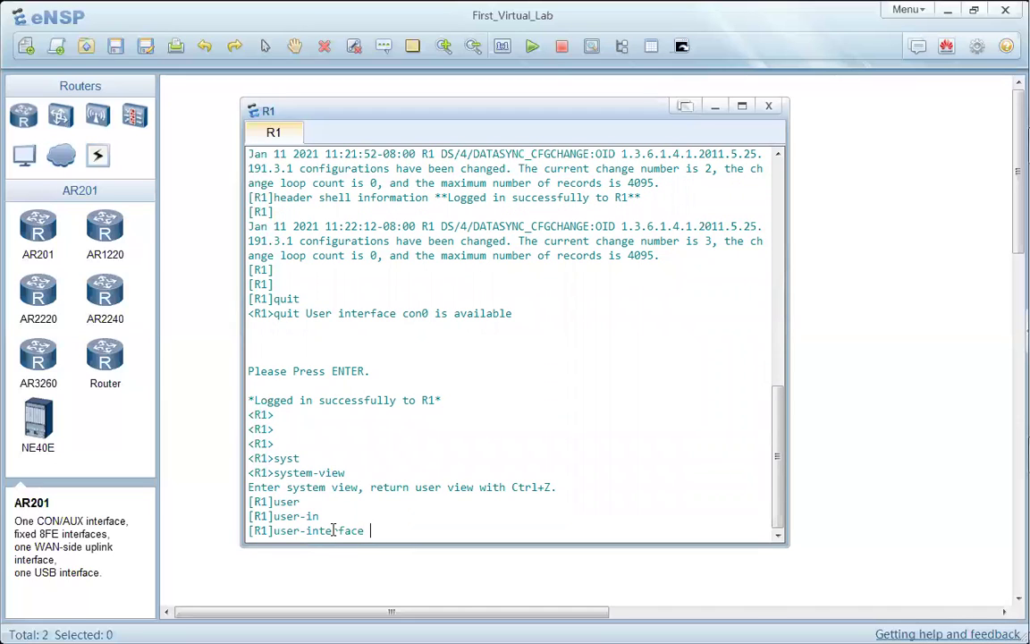
text(con)
key(Tab)
text(0)
key(Return)
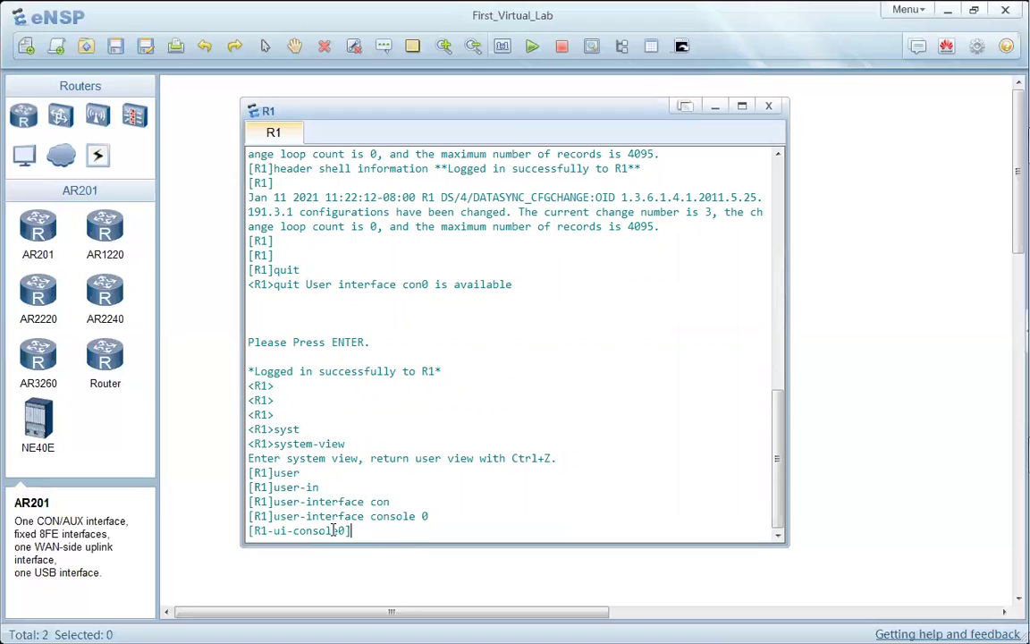
text(authe)
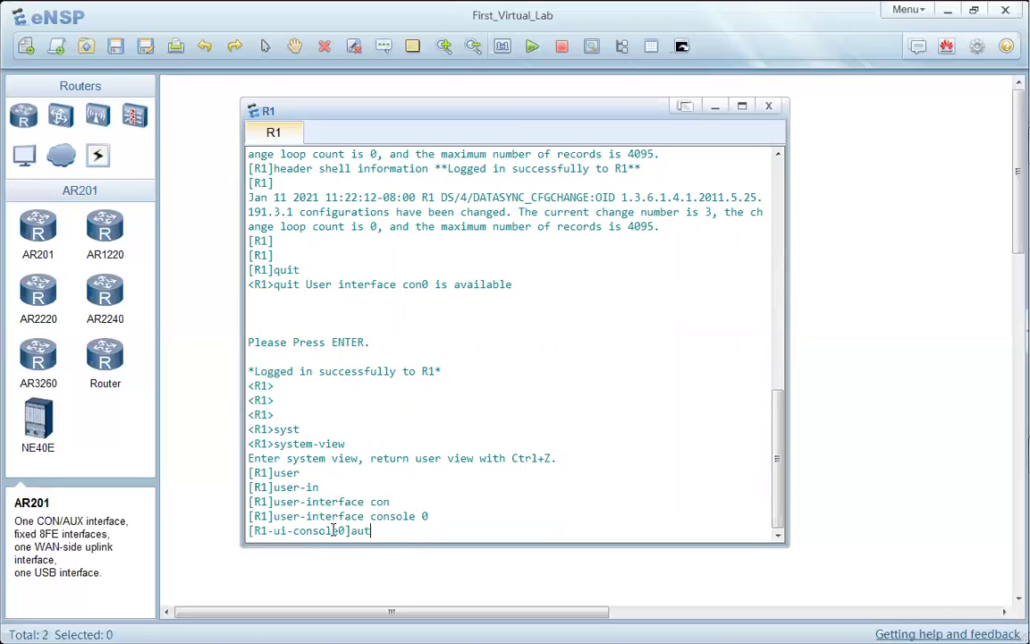
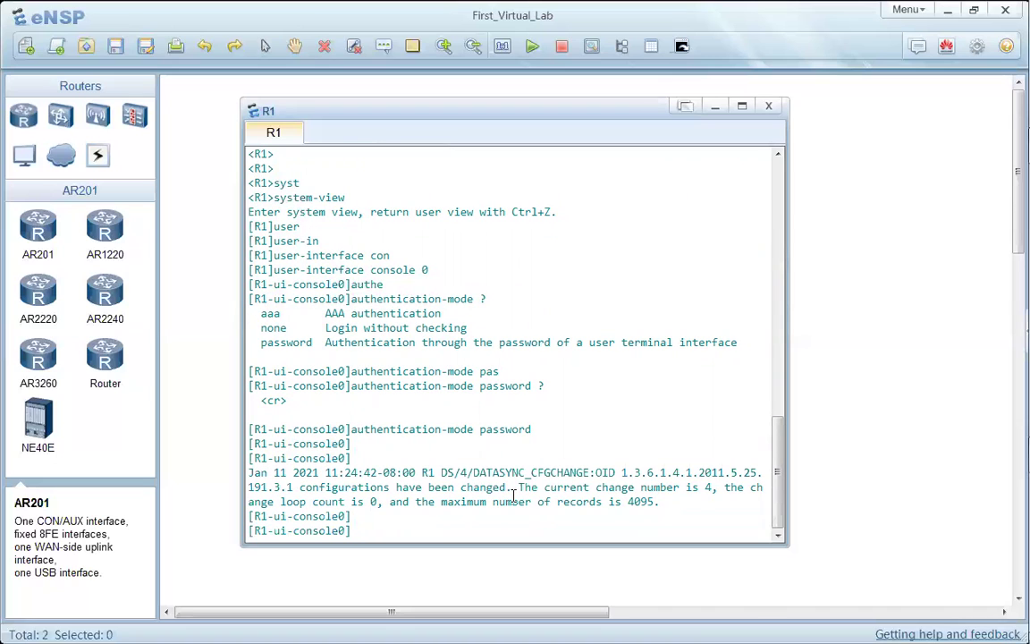
Enter 'set authentication password ?' on R1 to list the password storage options.
text(set)
key(Tab)
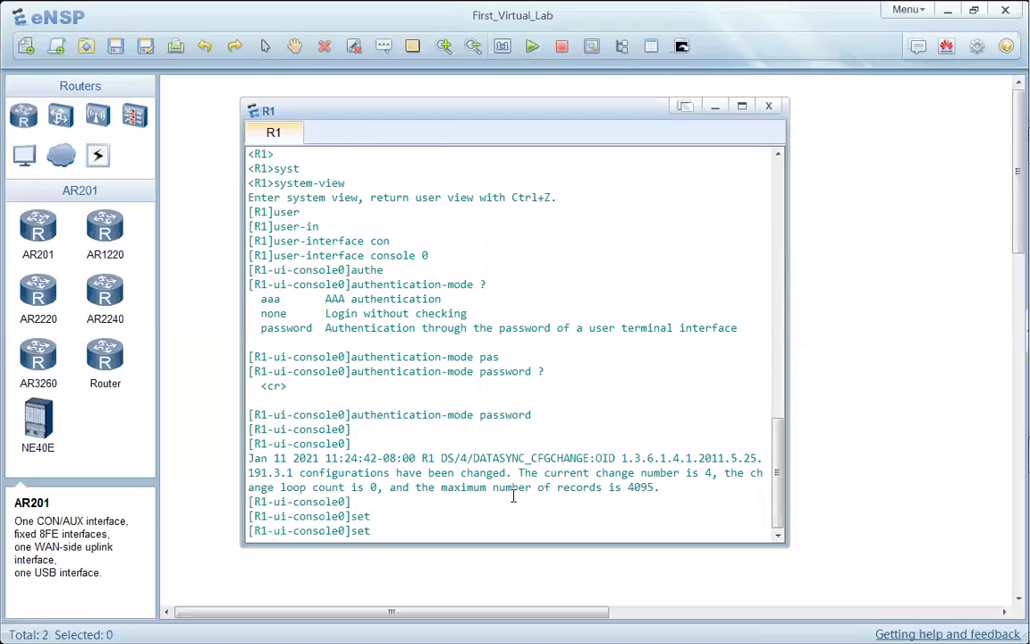
text(authe)
key(Tab)
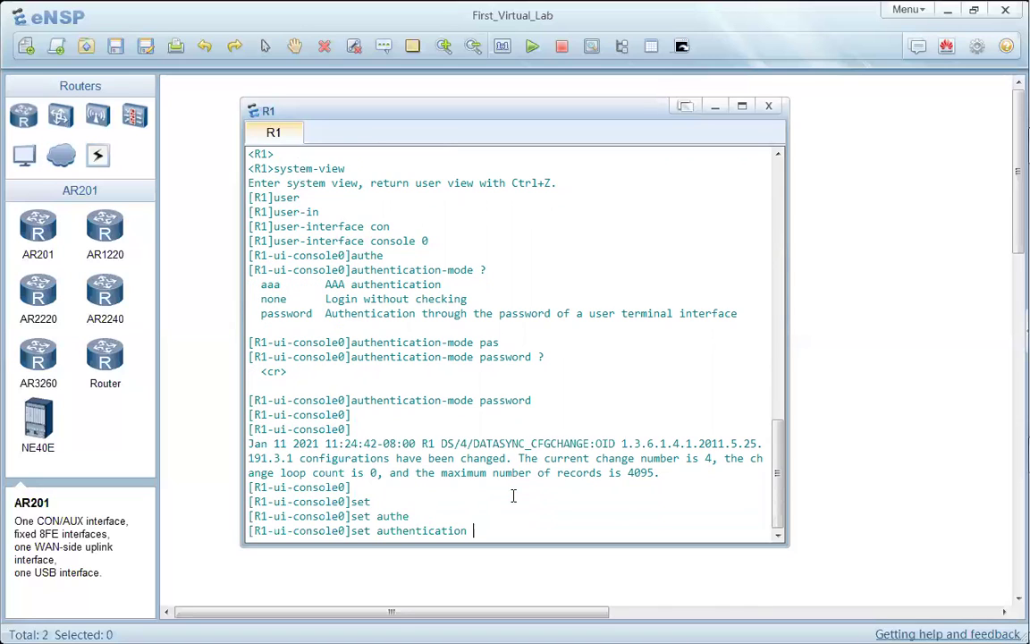
text(a)
key(Tab)
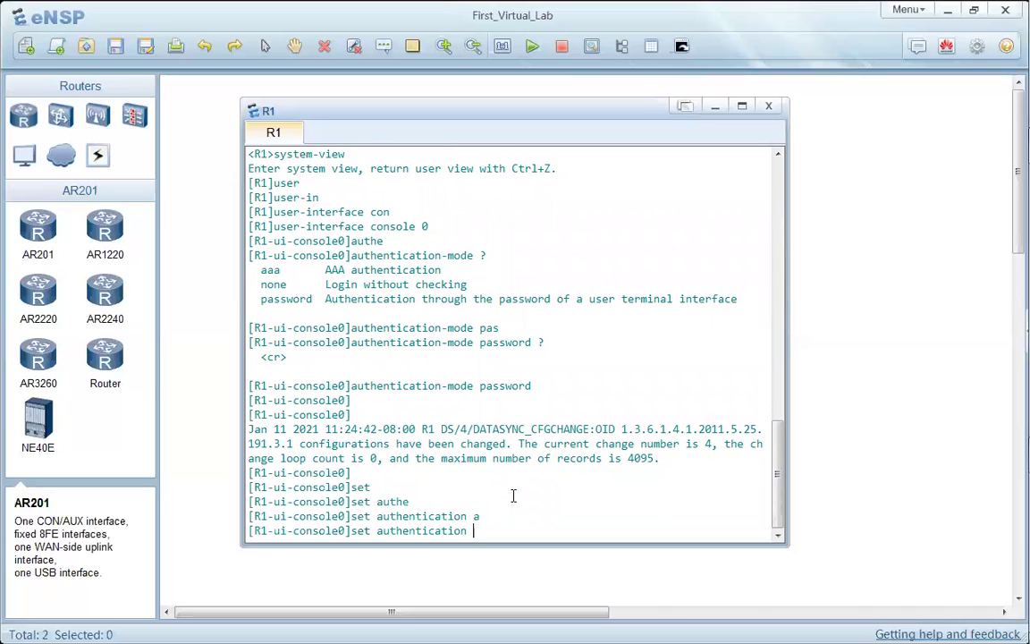
key(Tab)
key(BackSpace)
text(pa)
key(Tab)
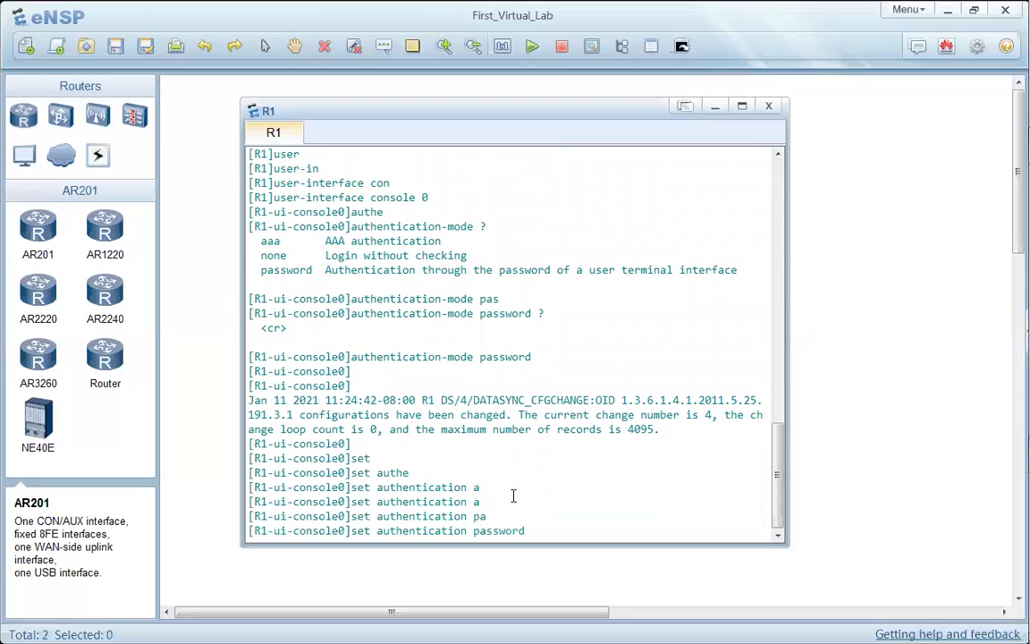
text(?)
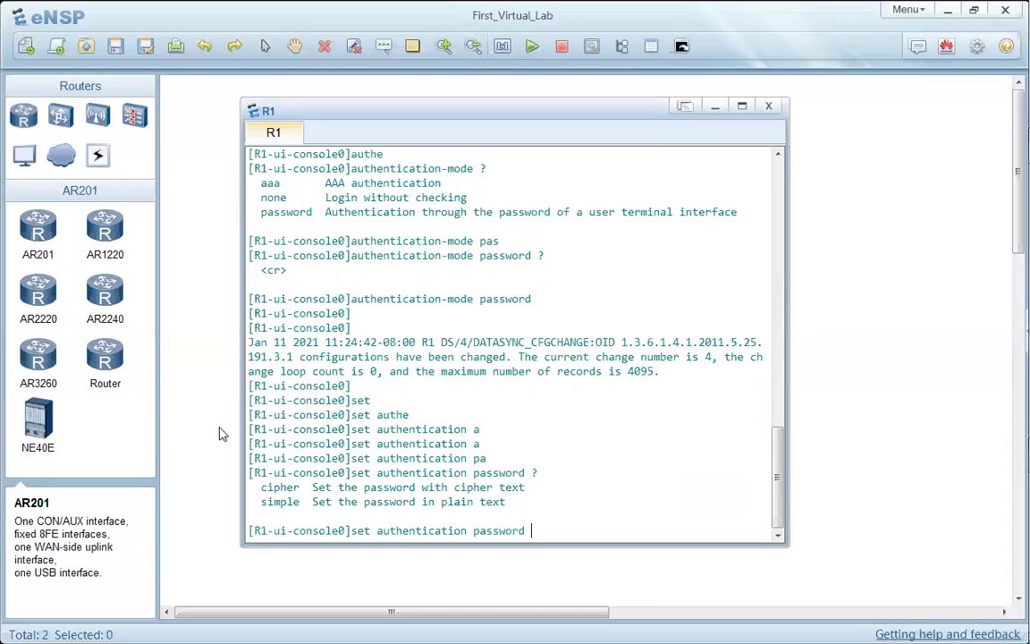
Highlight the cipher and simple options and the plain-text description in the help output.
drag(299, 488, 260, 486)
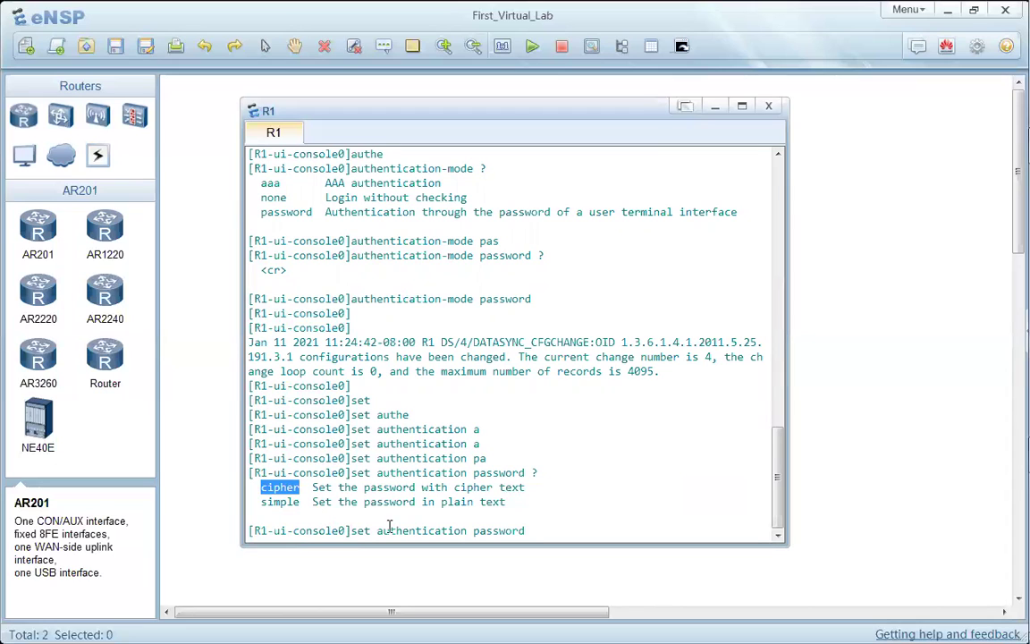
click(572, 527)
double_click(277, 502)
click(269, 501)
drag(337, 501, 519, 504)
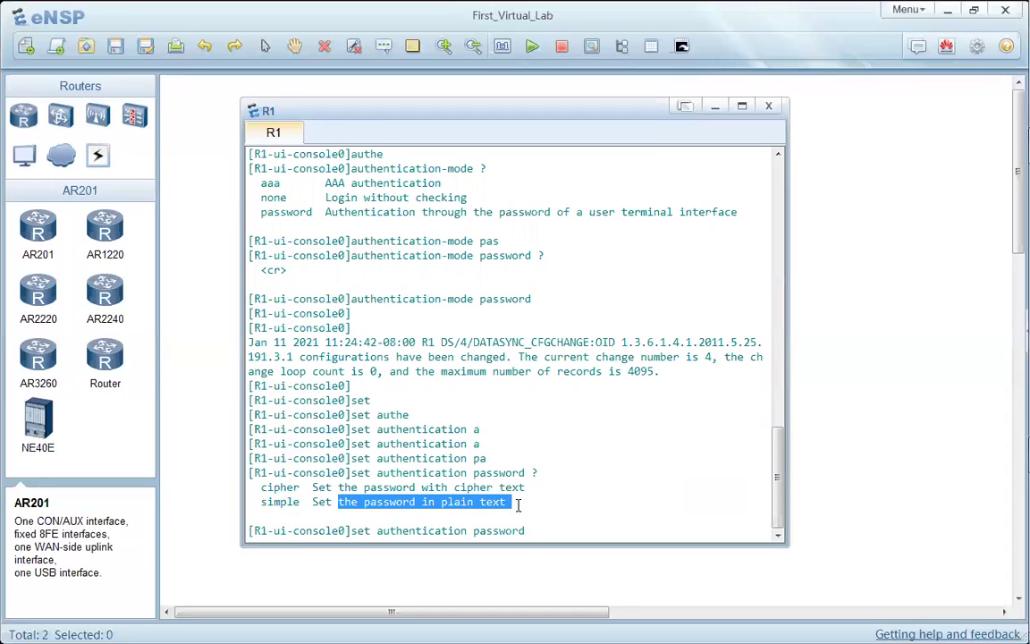
click(565, 537)
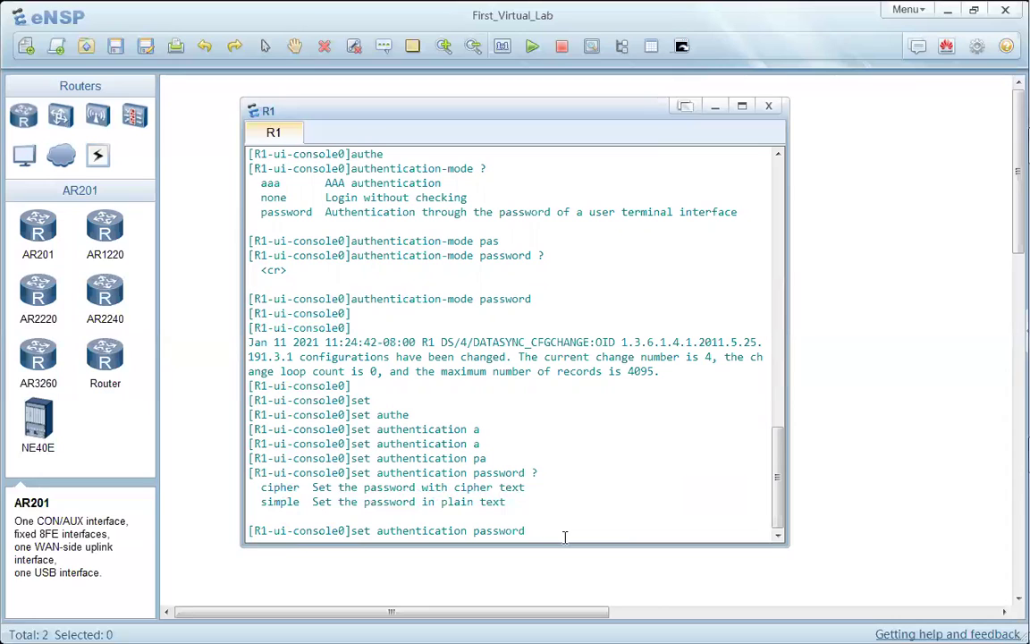
List help after 'cipher', highlighting the 1-16 plain and 24-character cipher password lengths.
text(cip)
key(Tab)
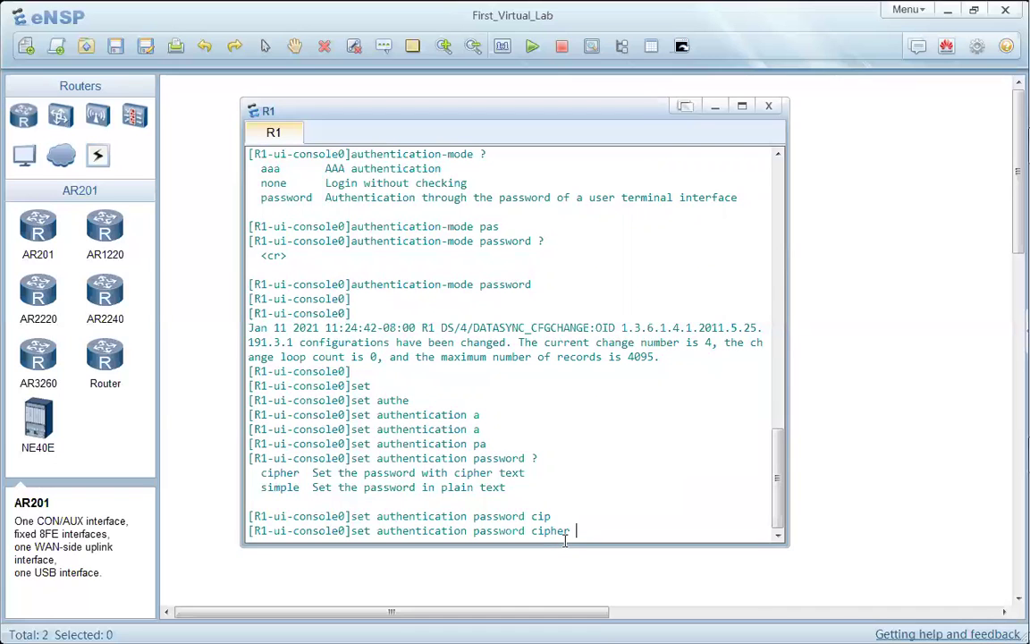
text(?)
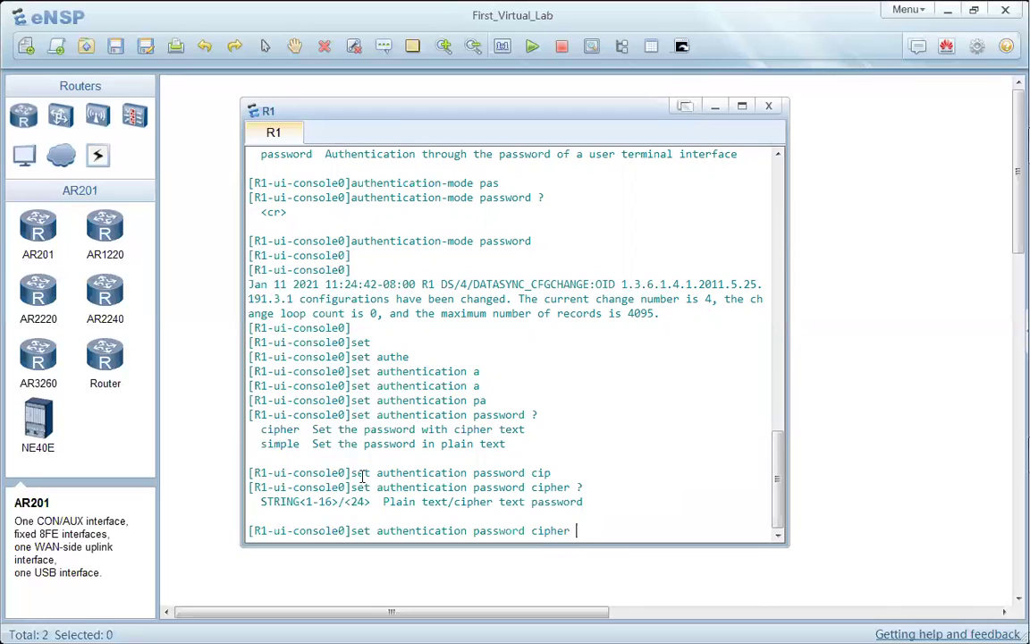
drag(300, 443, 257, 442)
click(258, 443)
drag(331, 501, 306, 502)
drag(300, 429, 261, 429)
drag(345, 502, 367, 501)
click(356, 505)
Enter the console password in cipher form and apply the command.
key(Return)
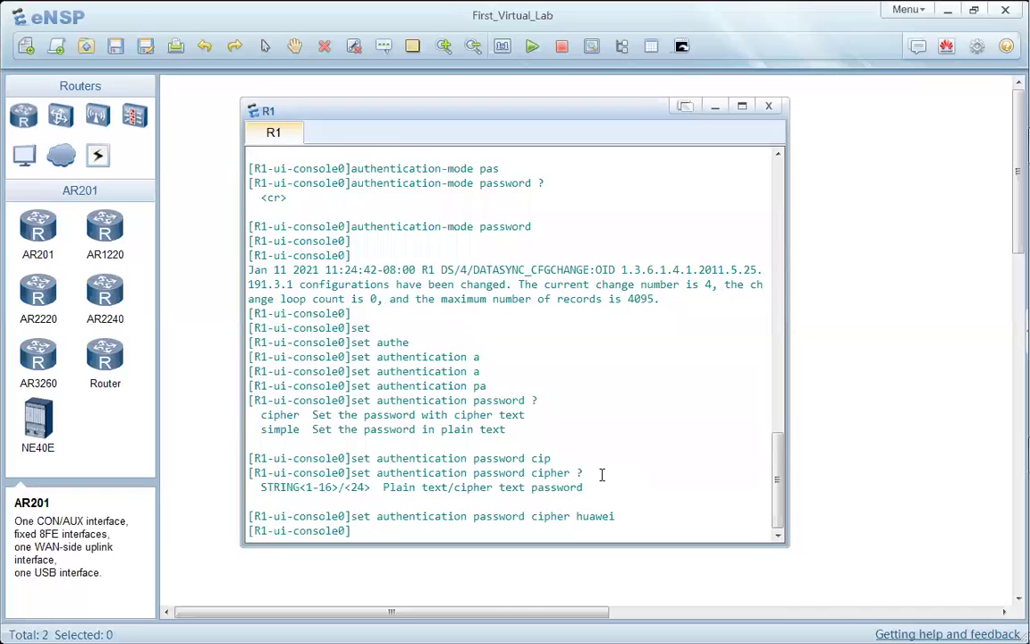
key(Return)
key(Return)
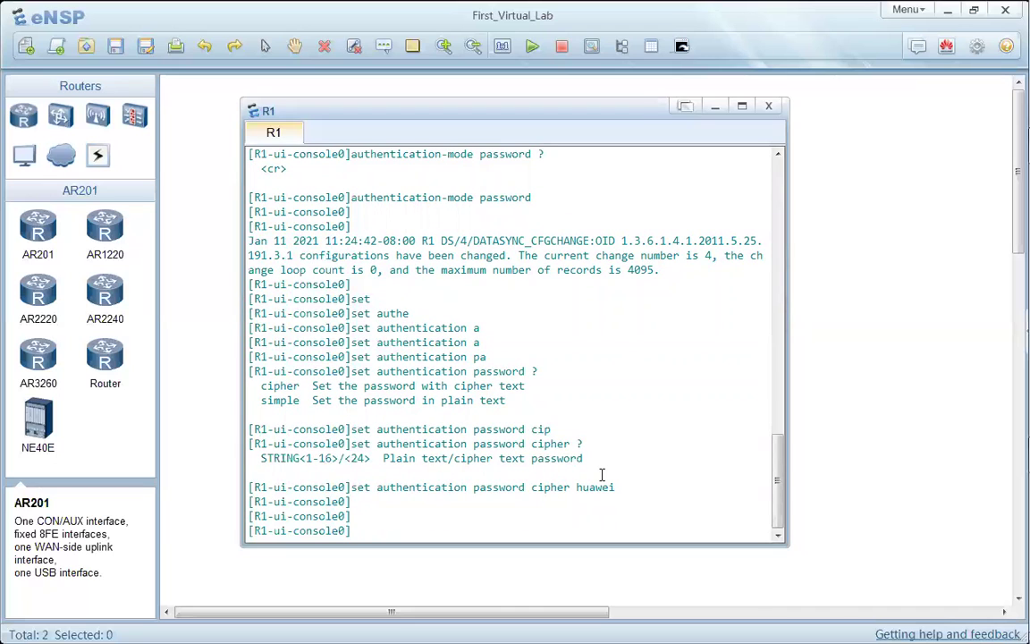
Quit console view, system view and the R1 session to reach the login prompt.
text(quit)
key(Return)
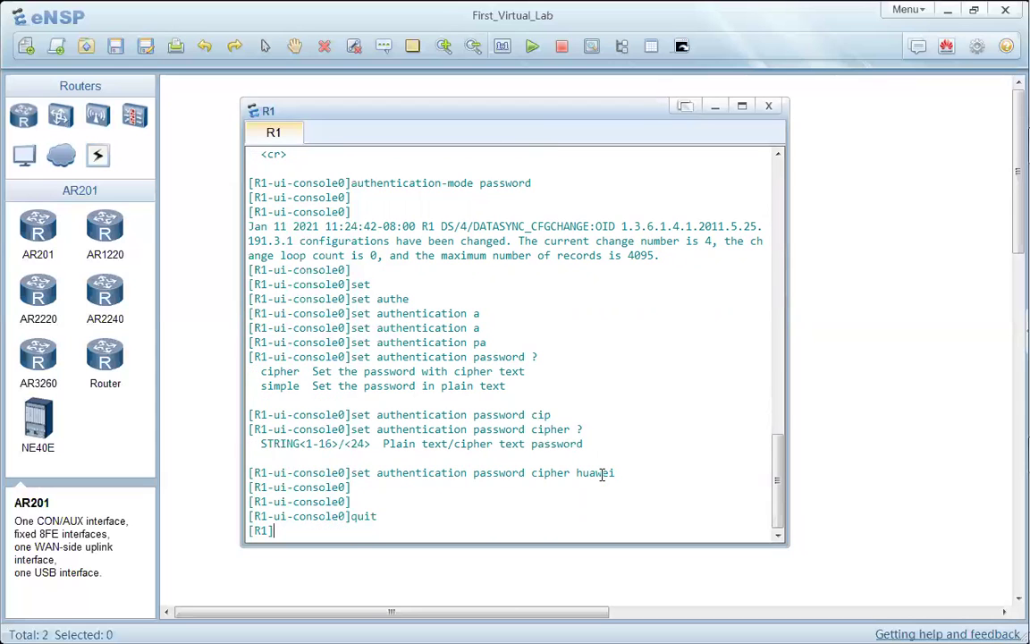
text(quit)
key(Return)
key(Return)
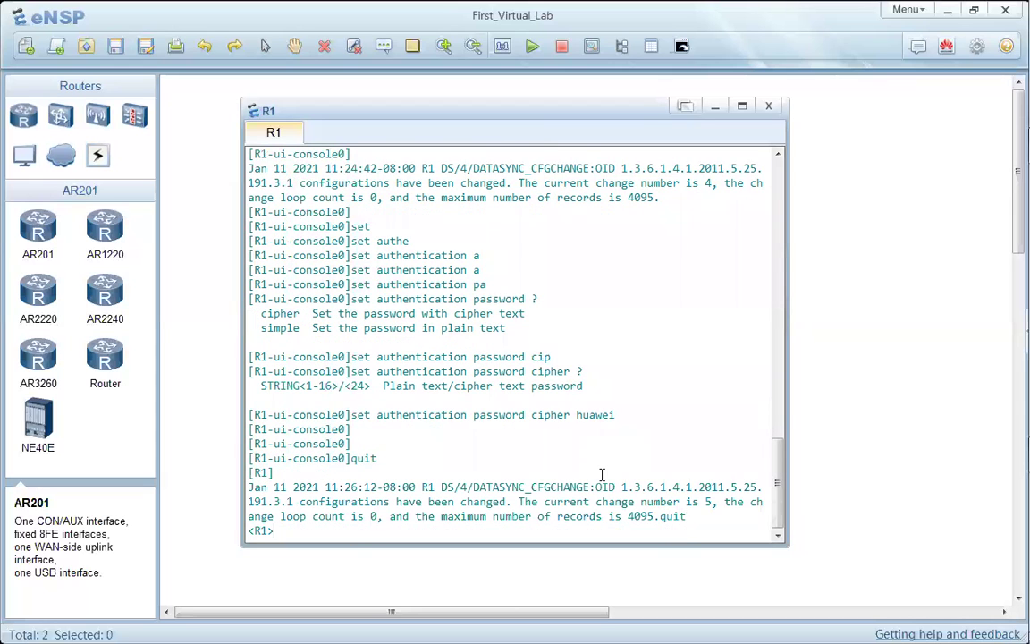
text(quit)
key(Return)
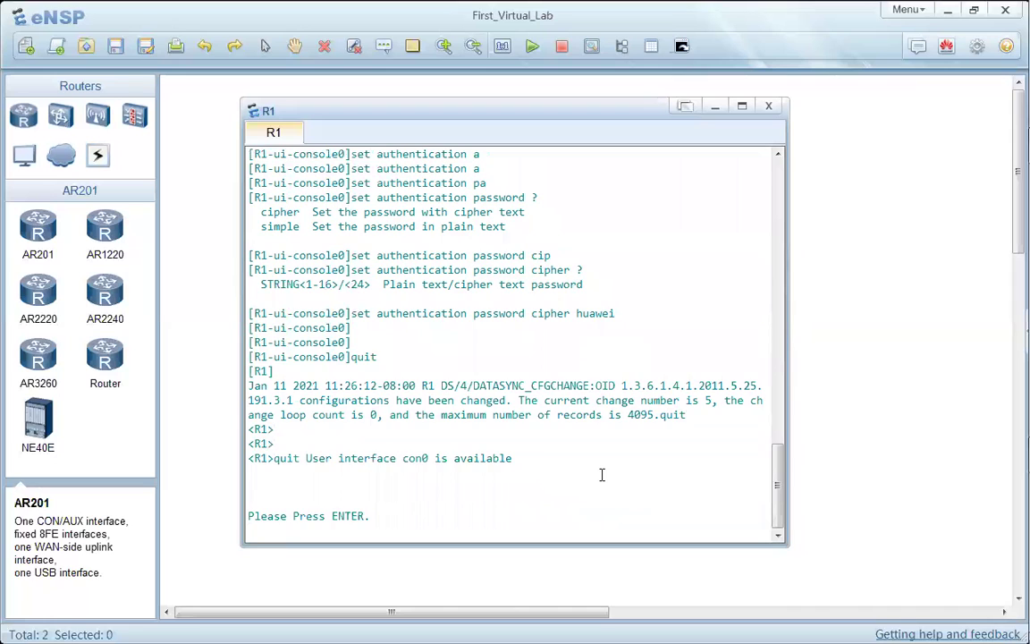
key(Return)
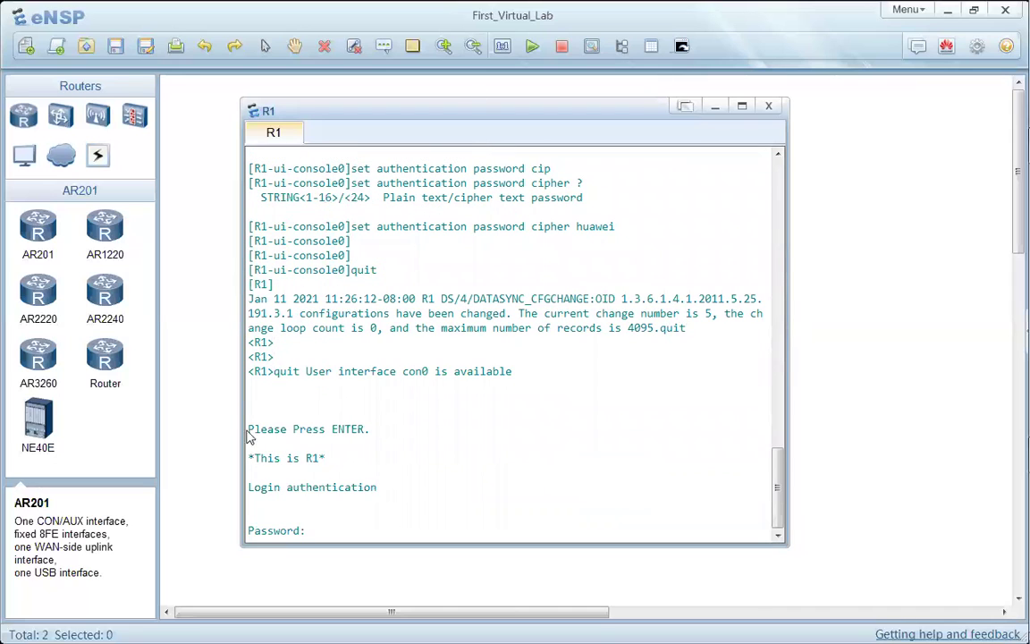
Highlight the 'This is R1' banner and Password prompt, then submit the login password.
drag(325, 457, 247, 458)
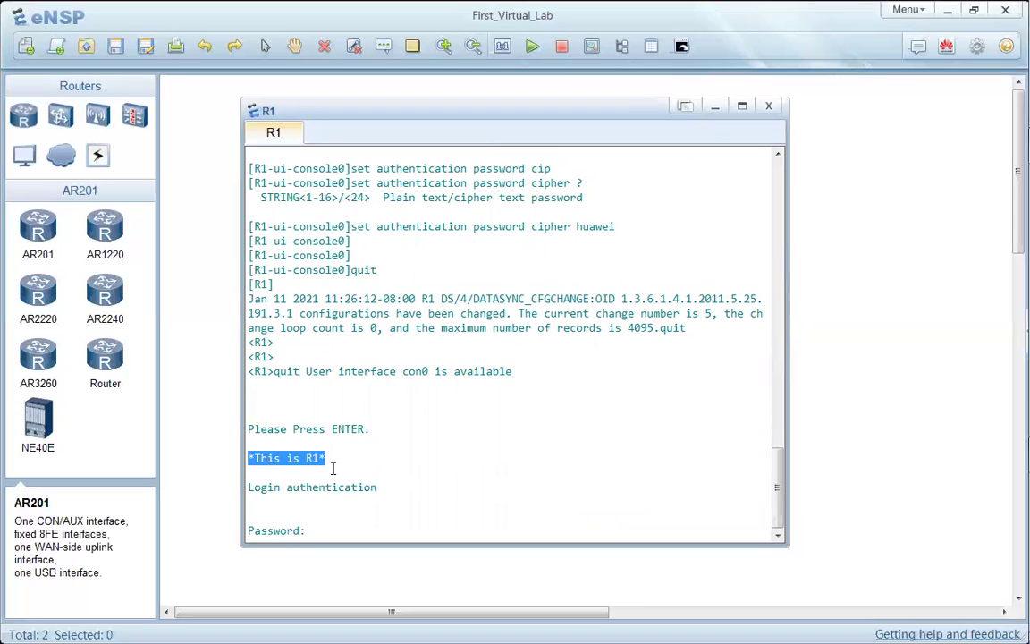
click(331, 468)
drag(306, 531, 246, 534)
drag(615, 227, 577, 228)
click(340, 531)
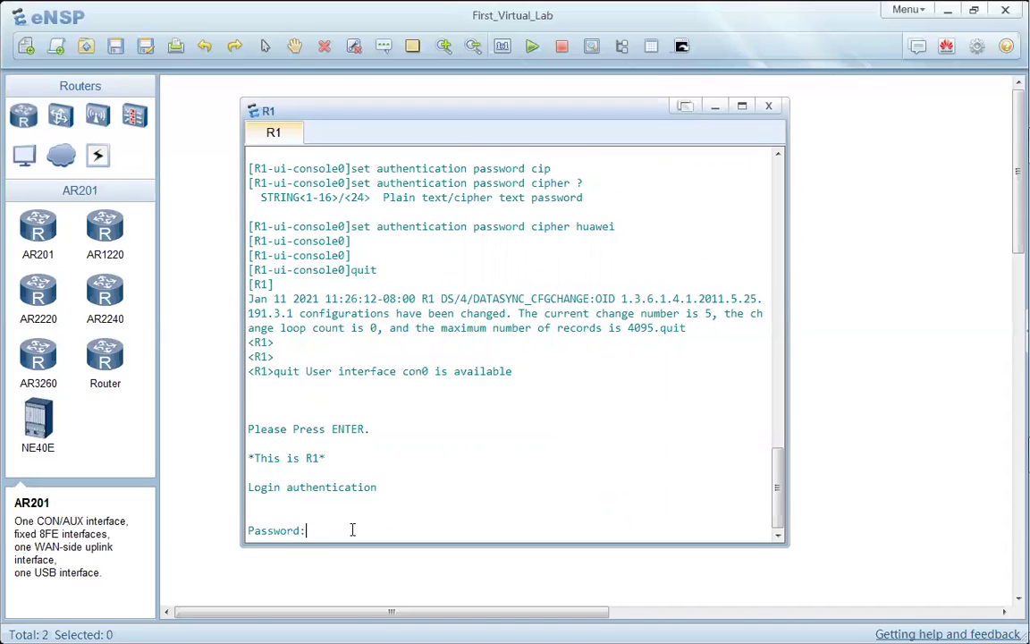
key(Return)
key(Return)
key(Return)
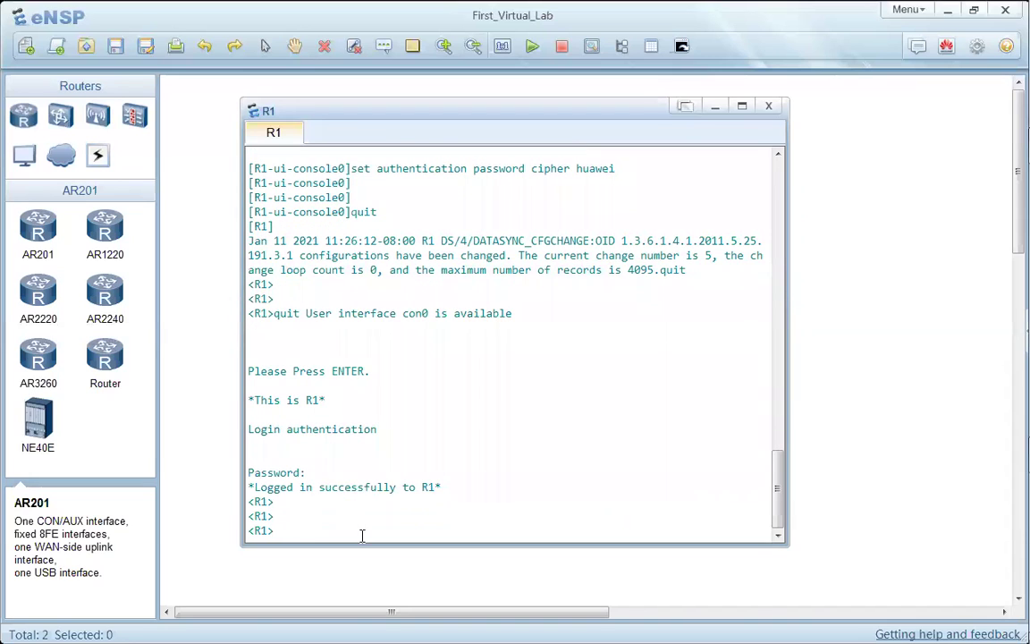
Highlight the 'Logged in successfully to R1' message and refresh the <R1> prompt.
drag(451, 485, 256, 492)
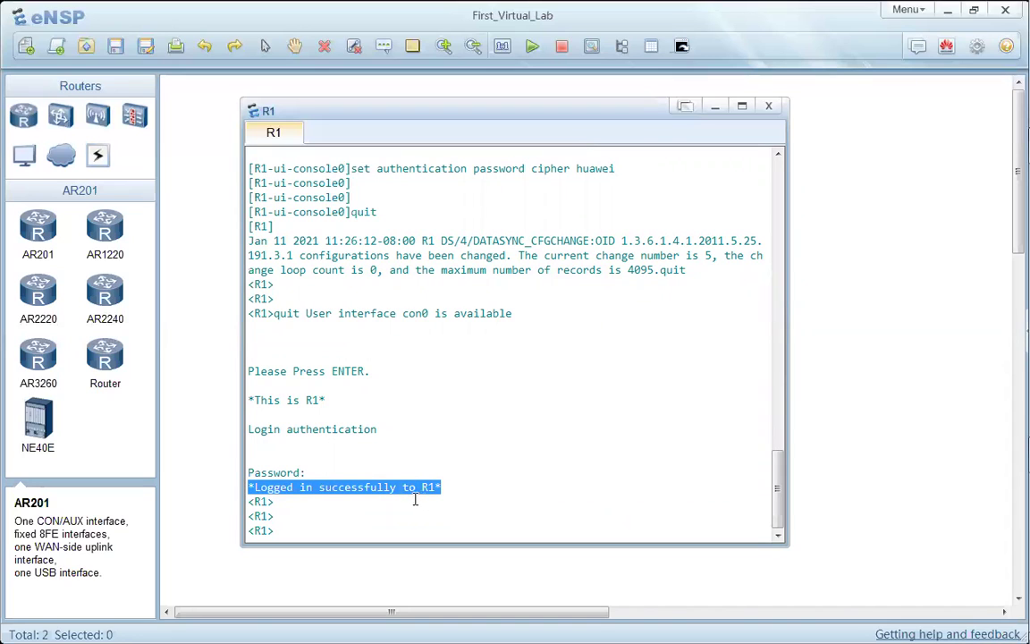
drag(453, 485, 254, 489)
click(312, 530)
key(Return)
key(Return)
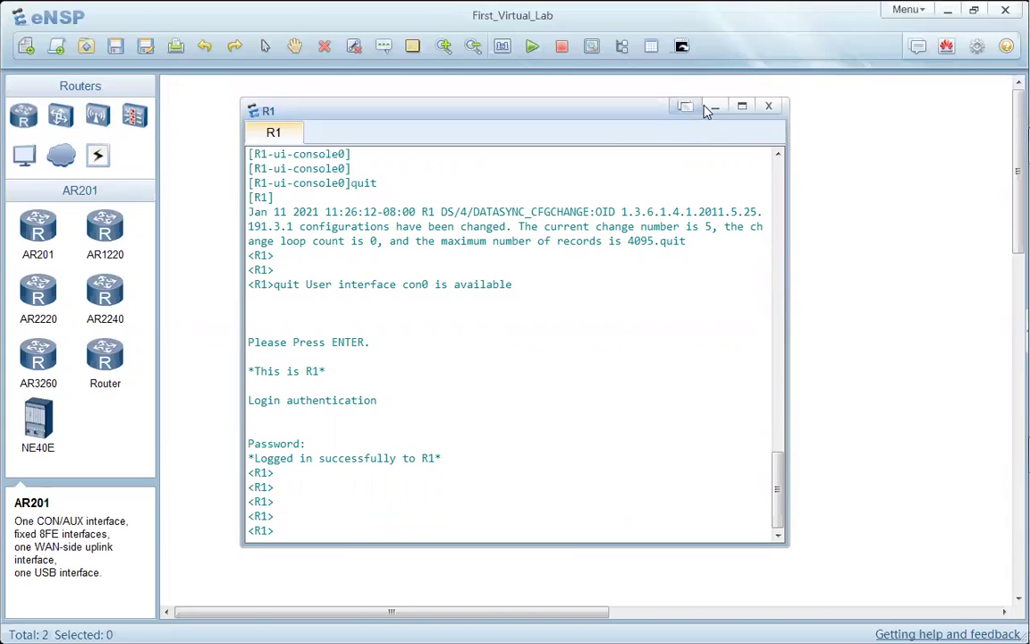
Reopen R1's CLI from its right-click menu and enter system-view.
key(alt+Tab)
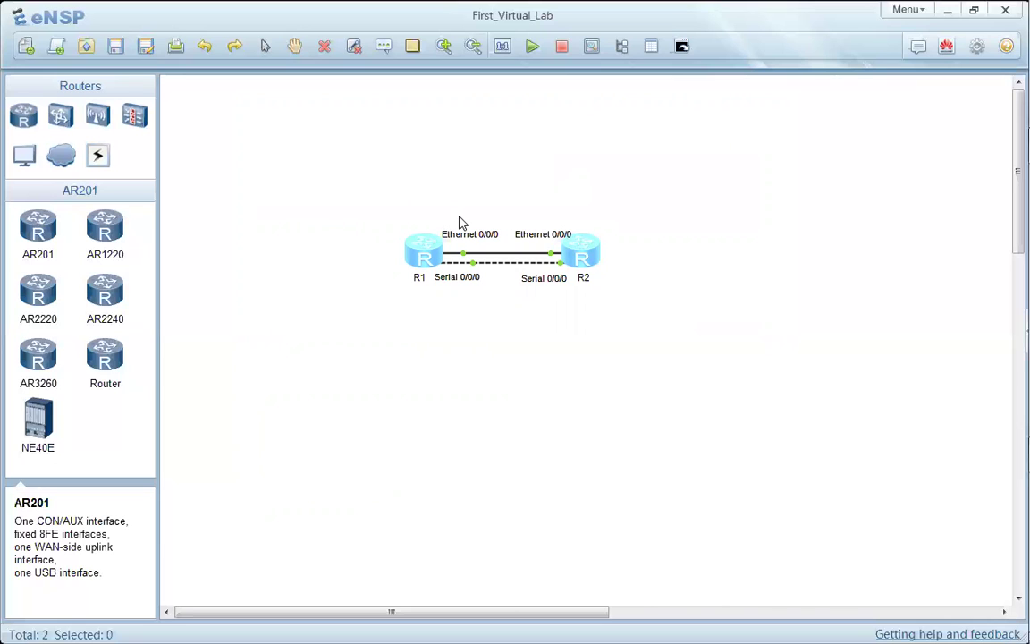
right_click(429, 257)
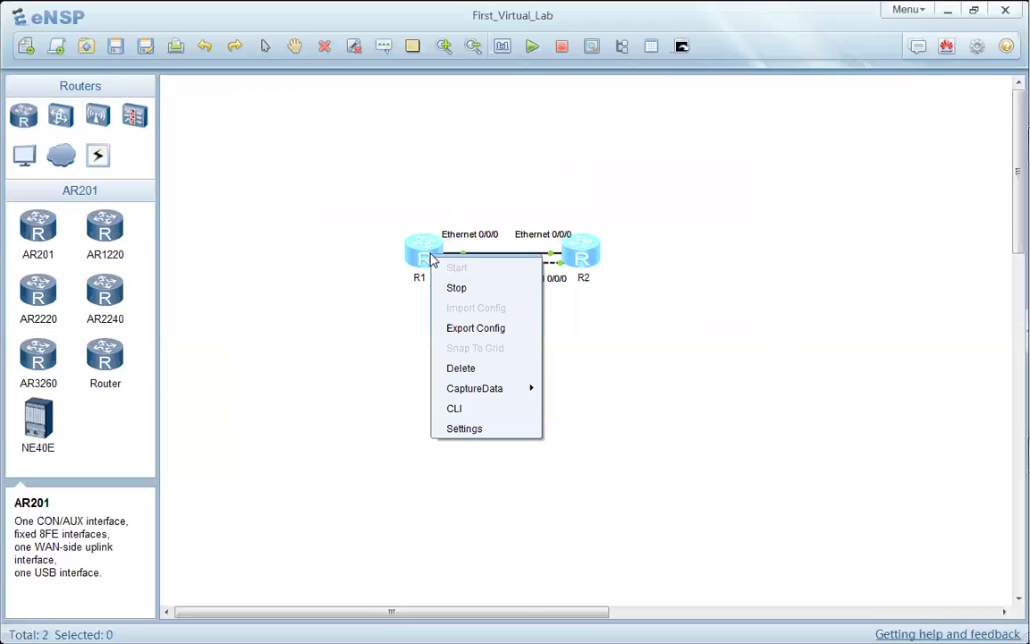
click(457, 407)
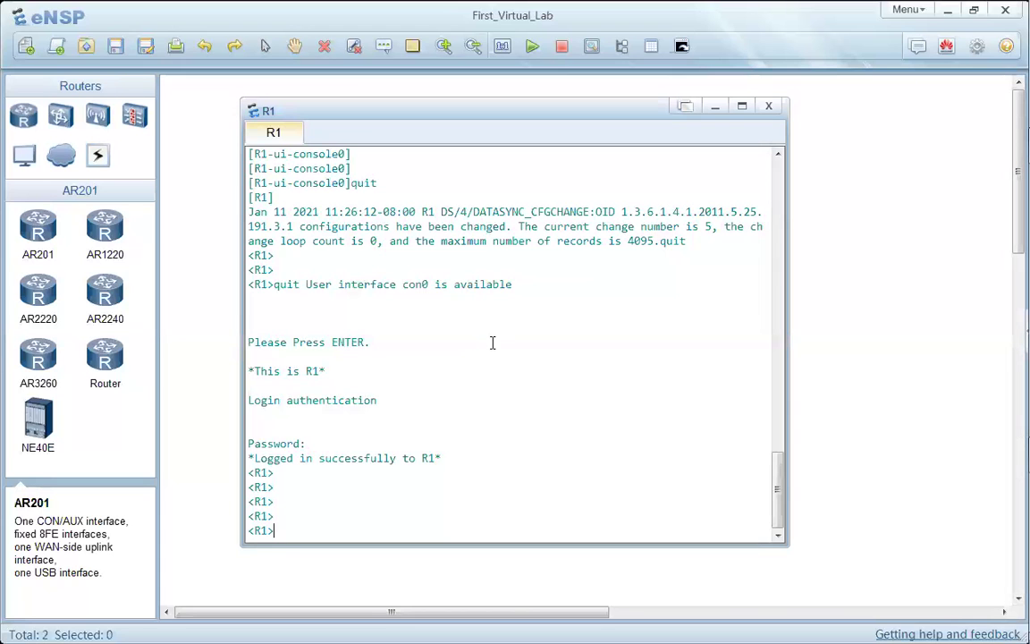
key(Return)
text(system-view)
key(Tab)
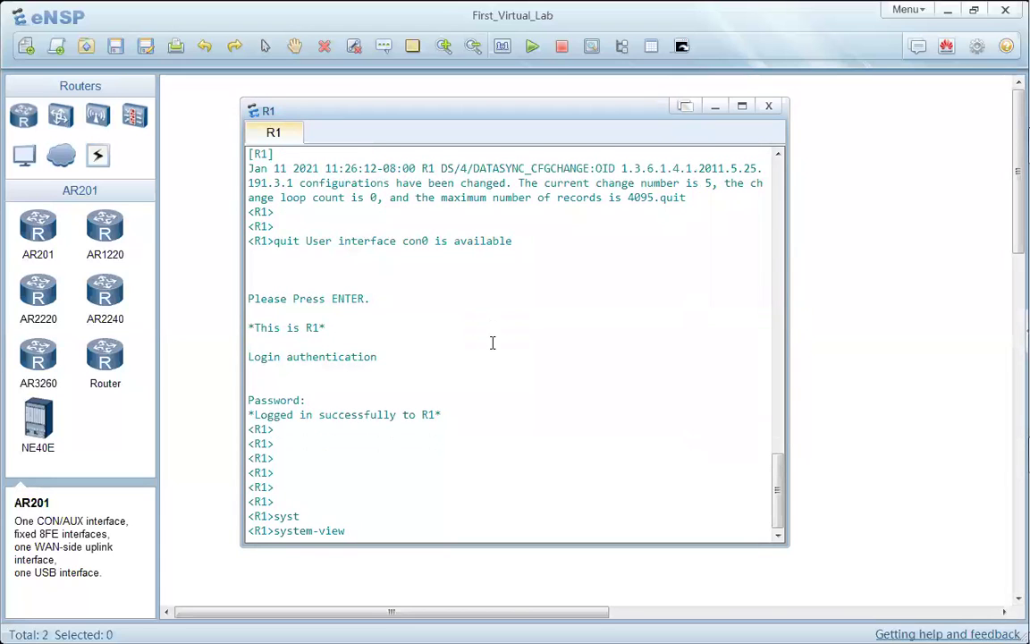
key(Return)
key(Return)
key(Return)
Enter the interface view for Ethernet0/0/0 on R1.
text(interf)
key(Tab)
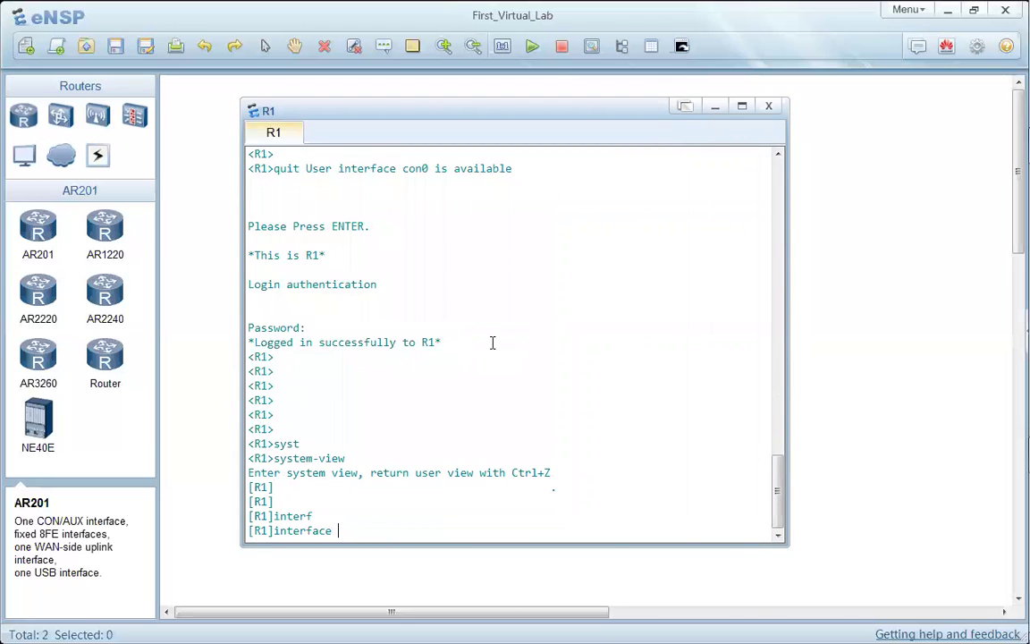
drag(460, 110, 488, 65)
text(ether)
key(Tab)
text(0/0/0)
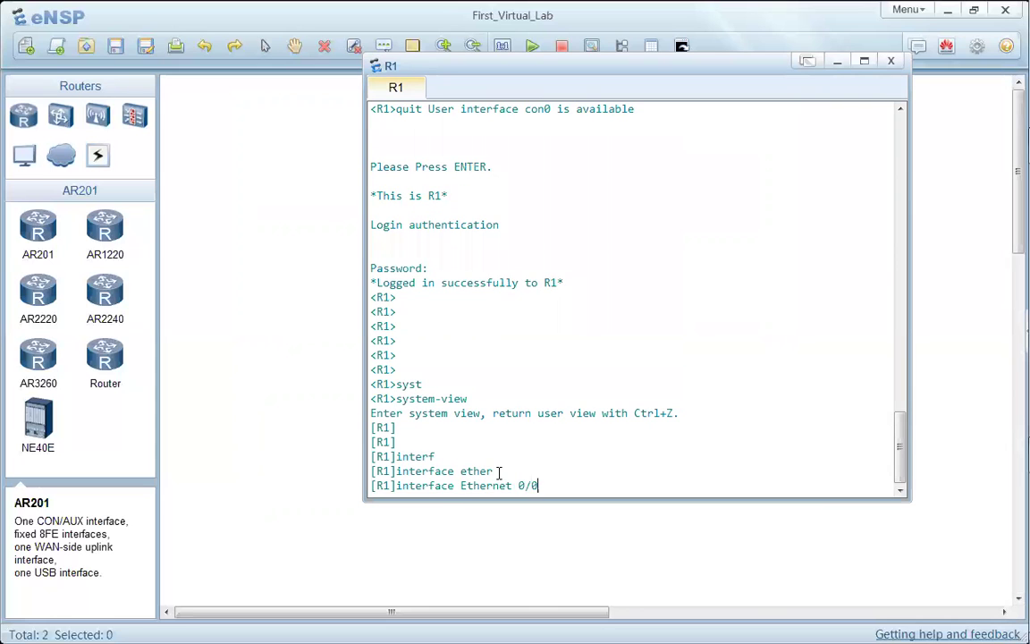
key(Return)
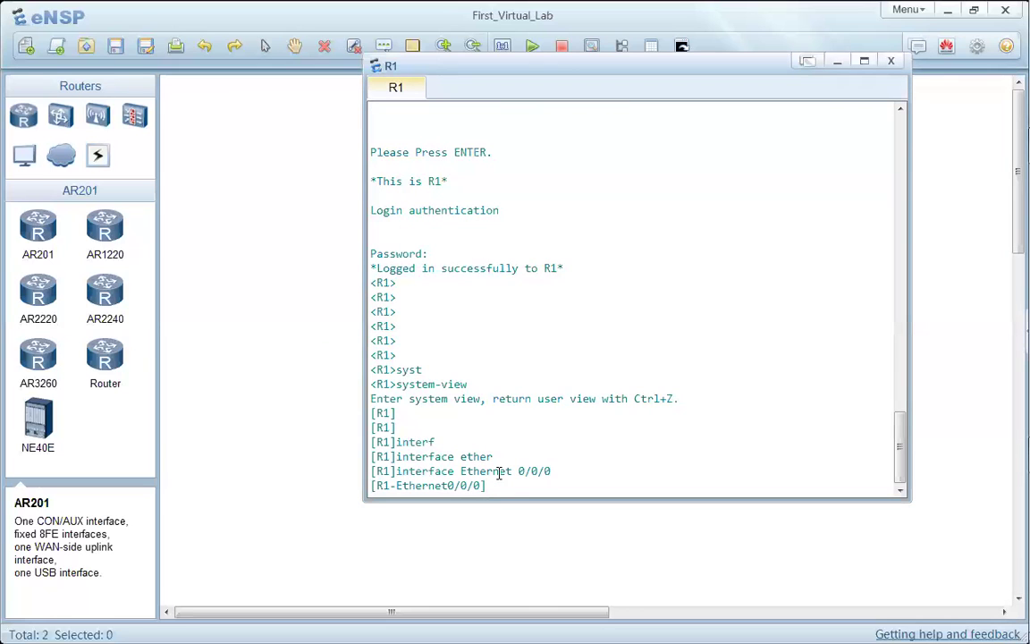
key(Return)
key(Return)
List the mask options for 'ip address 10.1.1.1'.
text(ip ad)
key(Tab)
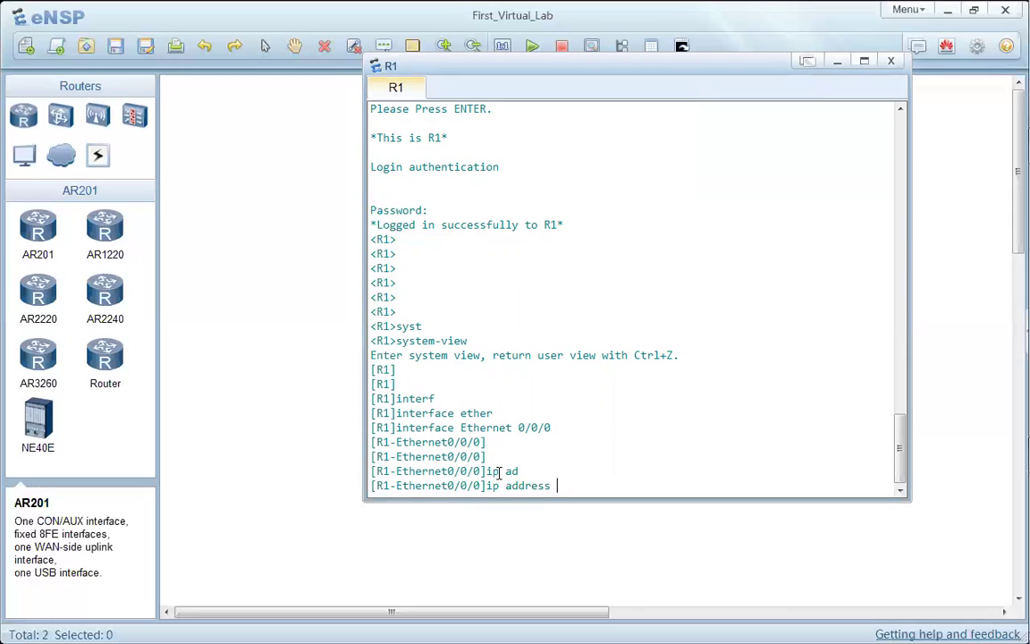
text(10.1.1.1 ?)
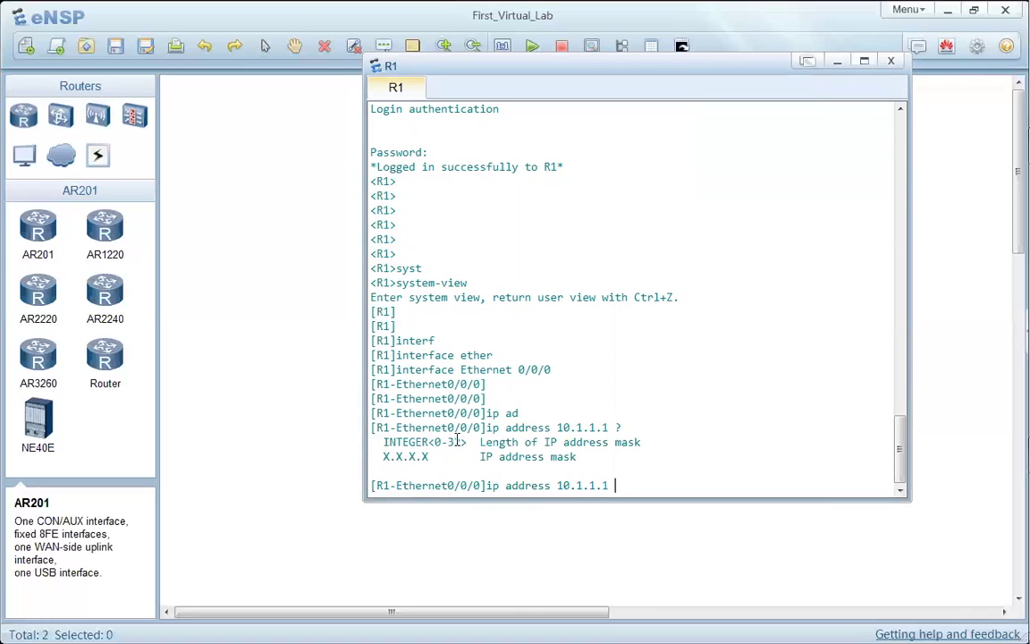
Highlight the mask-length and dotted-mask format options in the help output.
drag(480, 441, 649, 442)
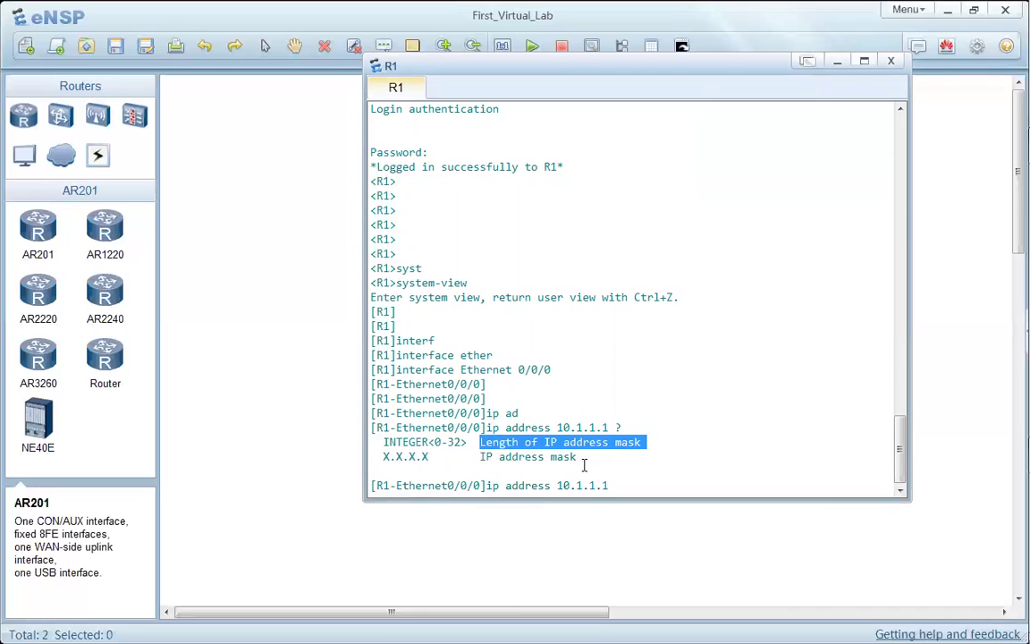
click(550, 442)
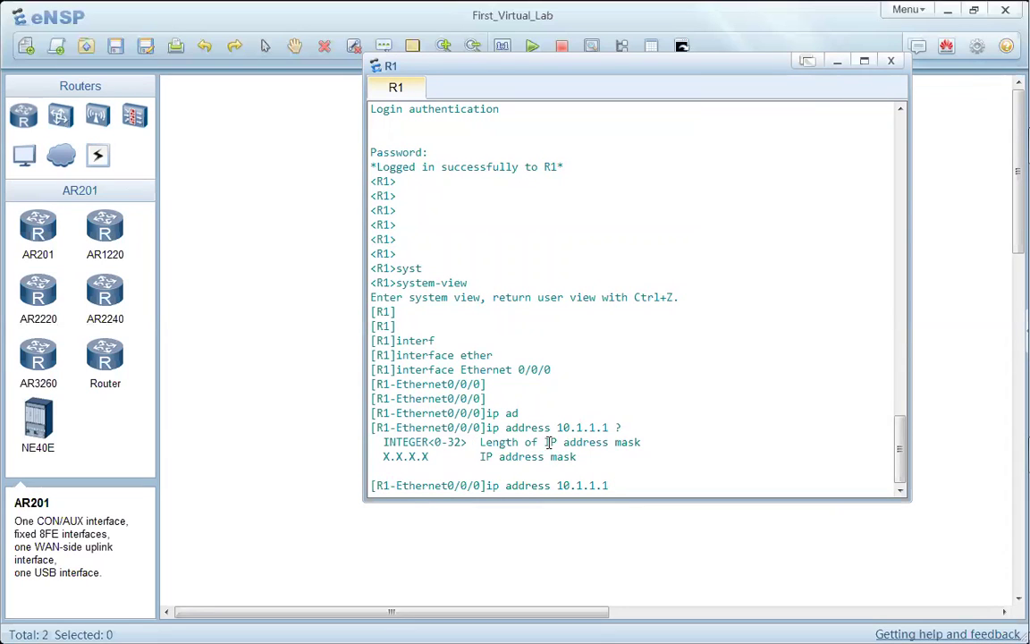
drag(437, 458, 382, 457)
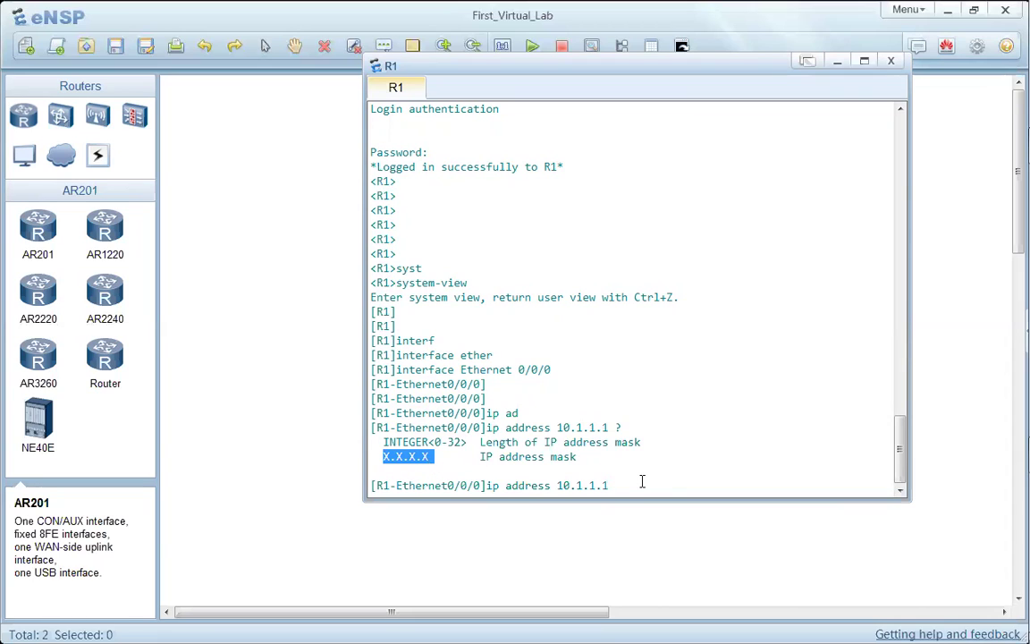
click(642, 482)
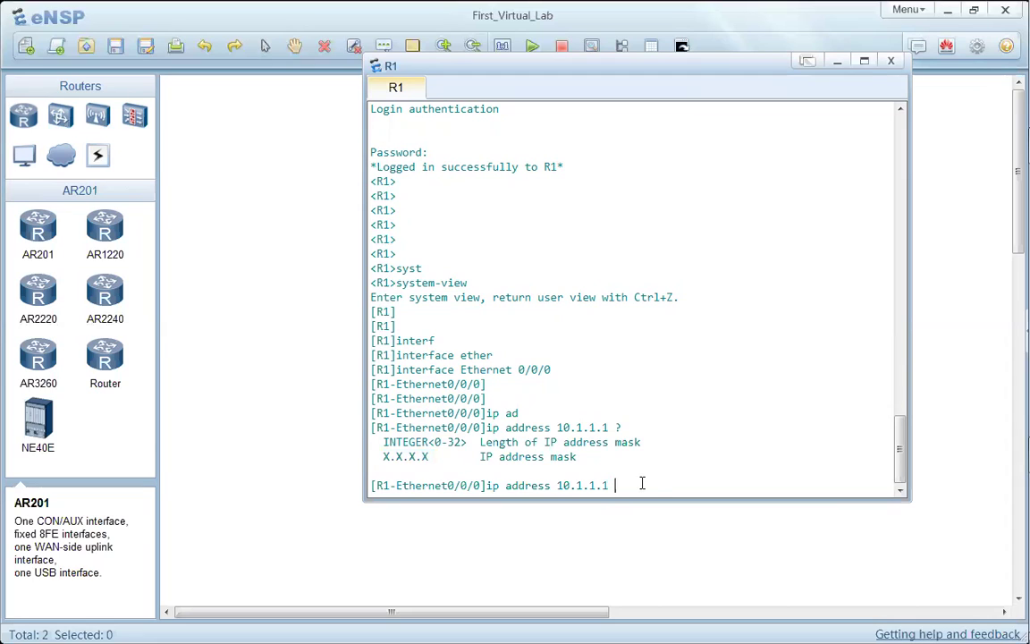
Apply 10.1.1.1 with mask length 30 and confirm Ethernet0/0/0 entered the UP state.
text(255.255.255.252)
key(BackSpace)
key(BackSpace)
key(BackSpace)
key(BackSpace)
key(BackSpace)
key(BackSpace)
key(BackSpace)
key(BackSpace)
key(BackSpace)
key(BackSpace)
key(BackSpace)
key(BackSpace)
key(BackSpace)
key(BackSpace)
key(BackSpace)
text(30)
key(Return)
key(Return)
key(Return)
key(Return)
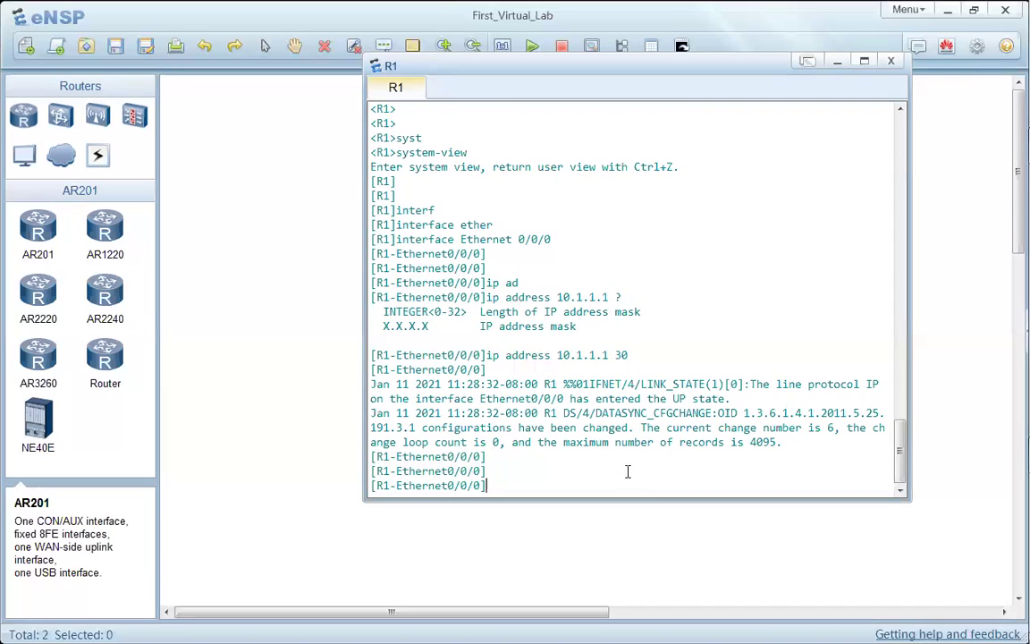
drag(511, 399, 743, 404)
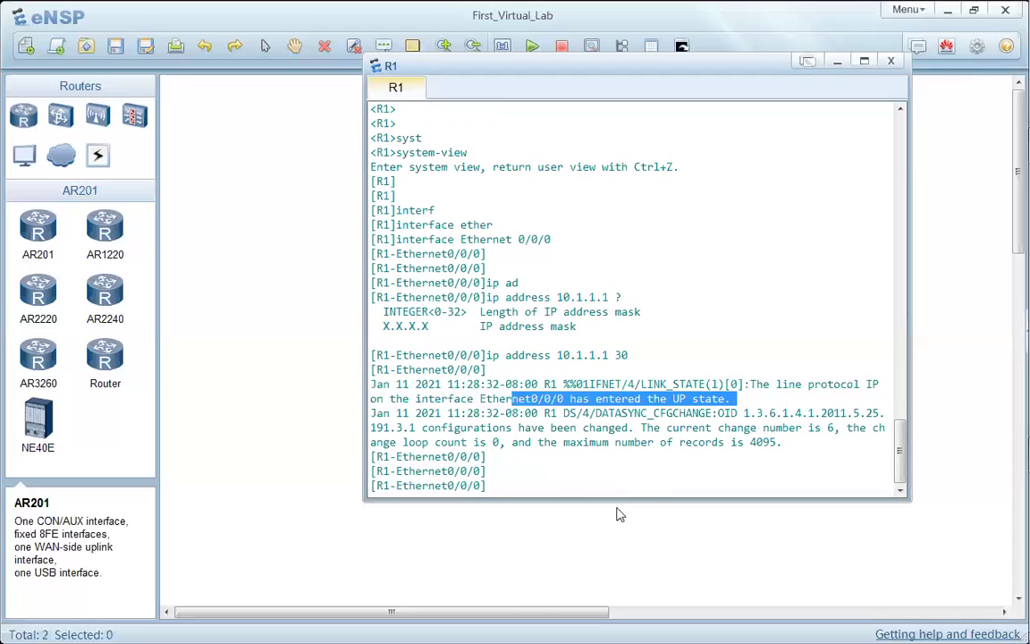
click(556, 481)
drag(626, 75, 252, 224)
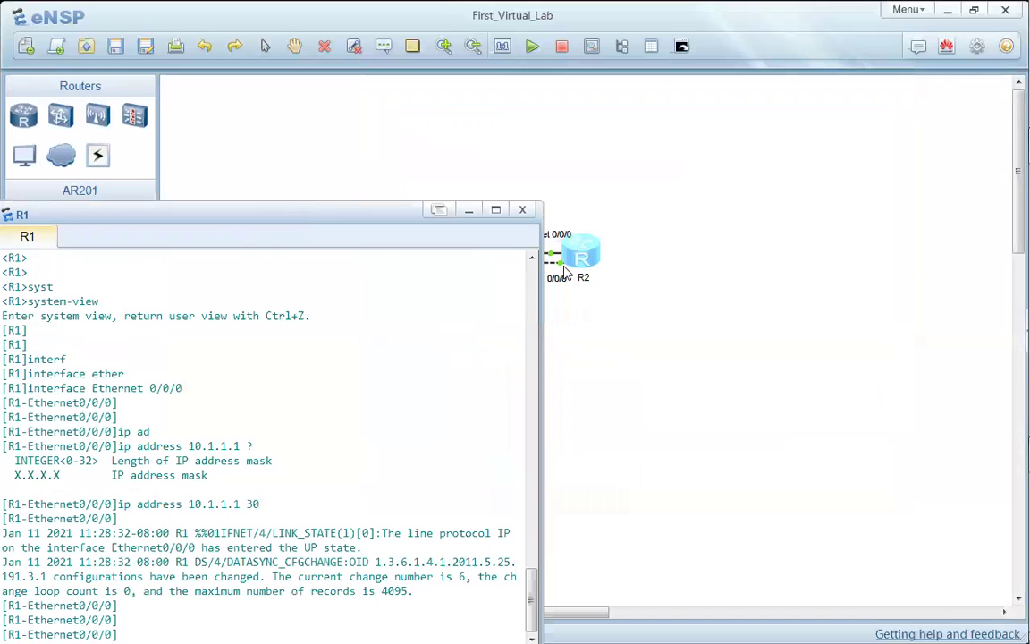
Open R2's CLI from its right-click menu and enter system-view.
right_click(578, 254)
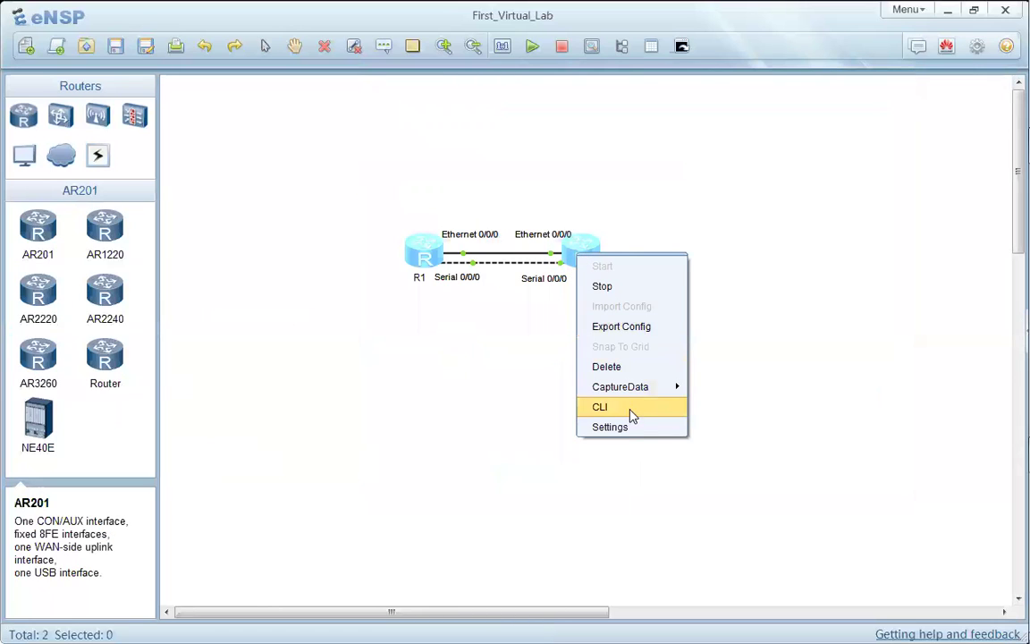
click(627, 411)
drag(192, 215, 540, 56)
key(Return)
text(s)
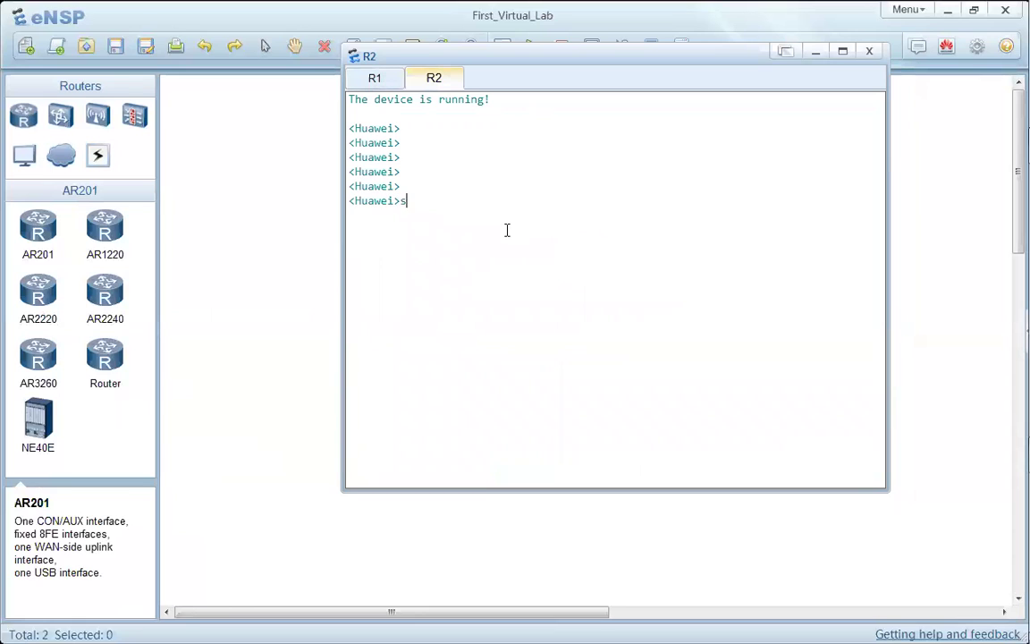
text(yste)
key(Tab)
key(Return)
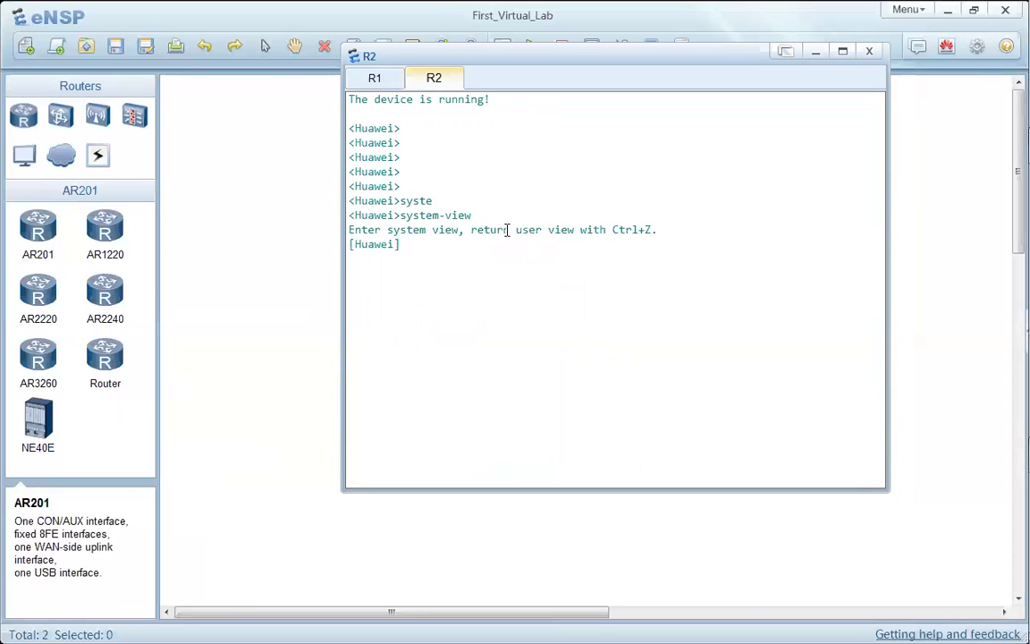
key(Return)
key(Return)
key(Return)
Start the 'interface' command on R2, correcting the typo.
text(ingterf)
key(Tab)
key(BackSpace)
key(BackSpace)
key(BackSpace)
key(BackSpace)
key(BackSpace)
text(terf)
key(Tab)
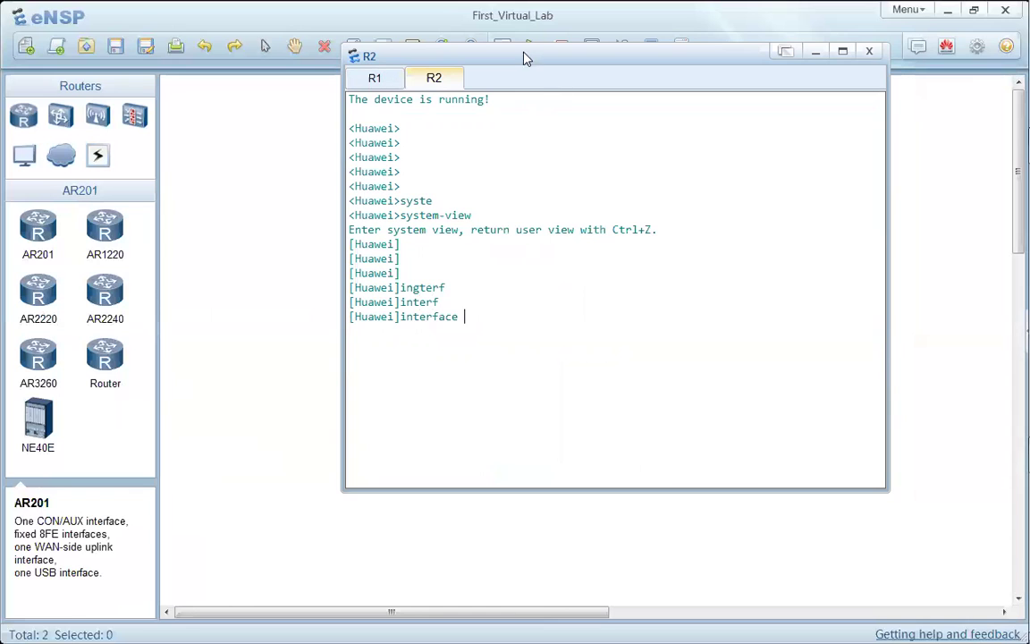
drag(524, 55, 843, 226)
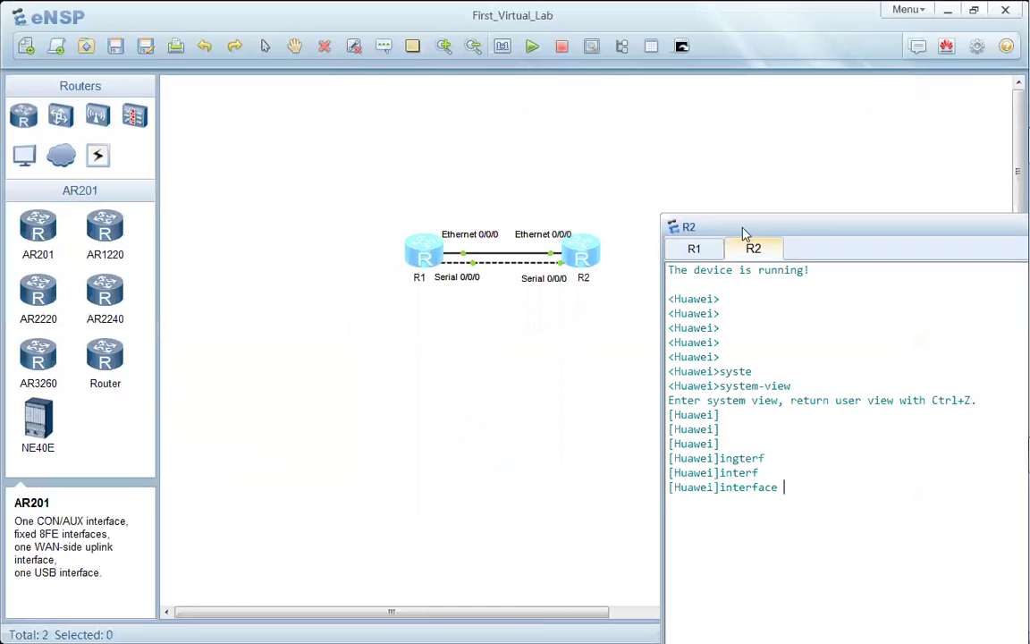
Enter the interface view for Ethernet0/0/0 on R2.
drag(765, 220, 465, 106)
text(ether)
key(Tab)
text(0/0/0)
key(Return)
Assign 10.1.1.2 with mask length 30, then switch back to R1's console.
text(ip add)
key(Tab)
text(10.1.1.1)
key(BackSpace)
text(2)
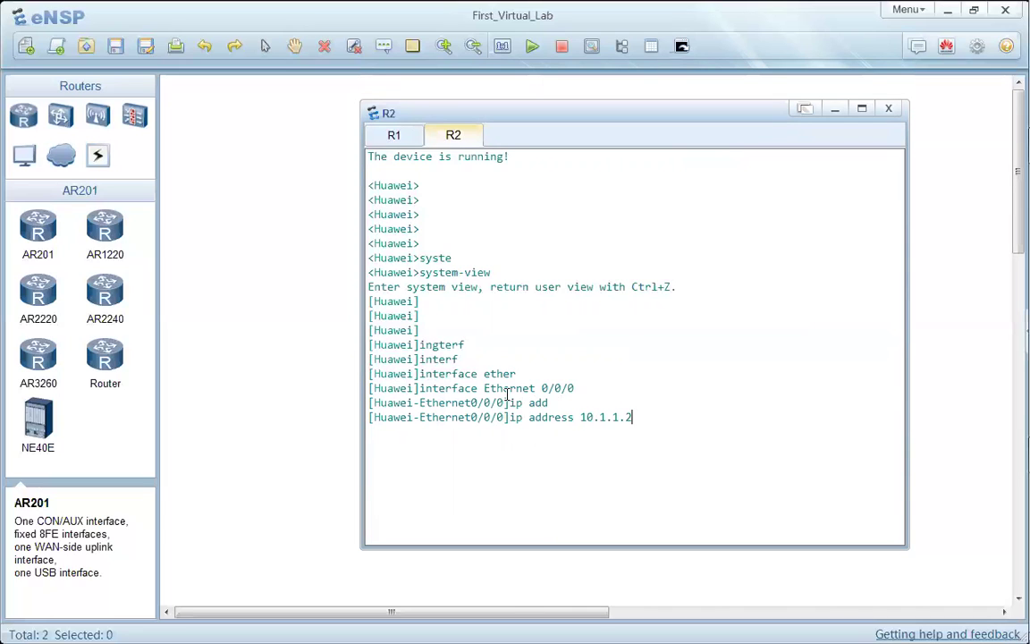
text( 30)
key(Return)
key(Return)
key(Return)
key(Return)
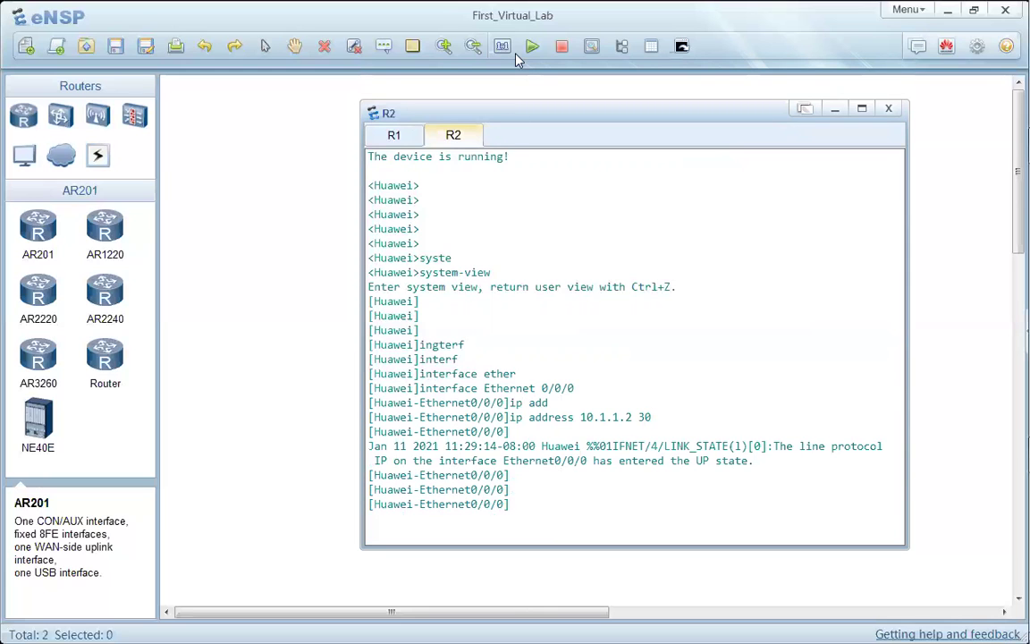
click(394, 136)
drag(561, 118, 447, 114)
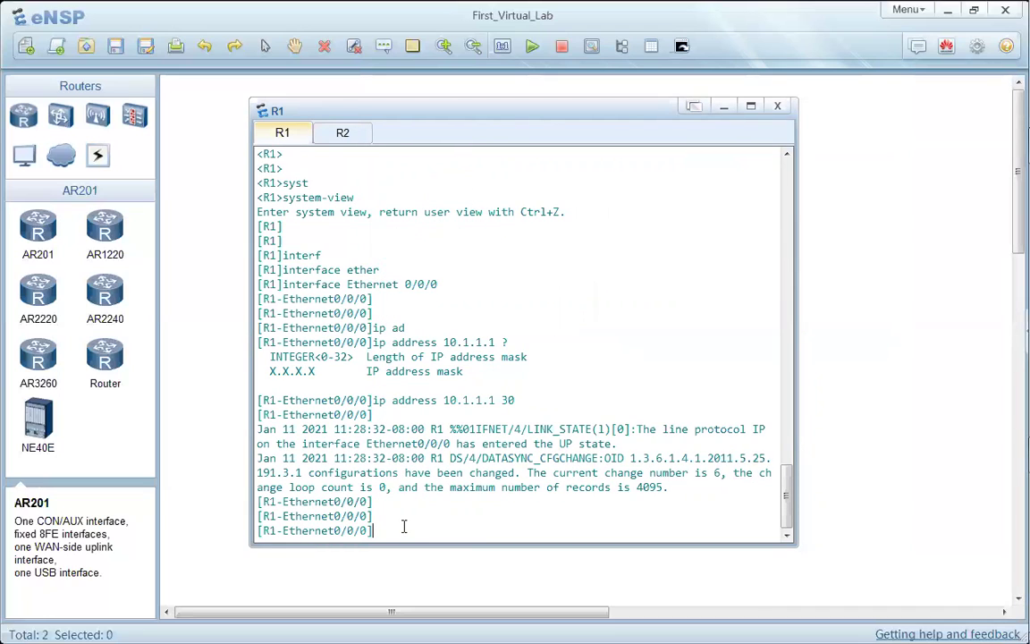
Return R1 to user view with Ctrl+Z and ping 10.1.1.2, highlighting the replies.
key(Return)
key(Return)
key(ctrl+z)
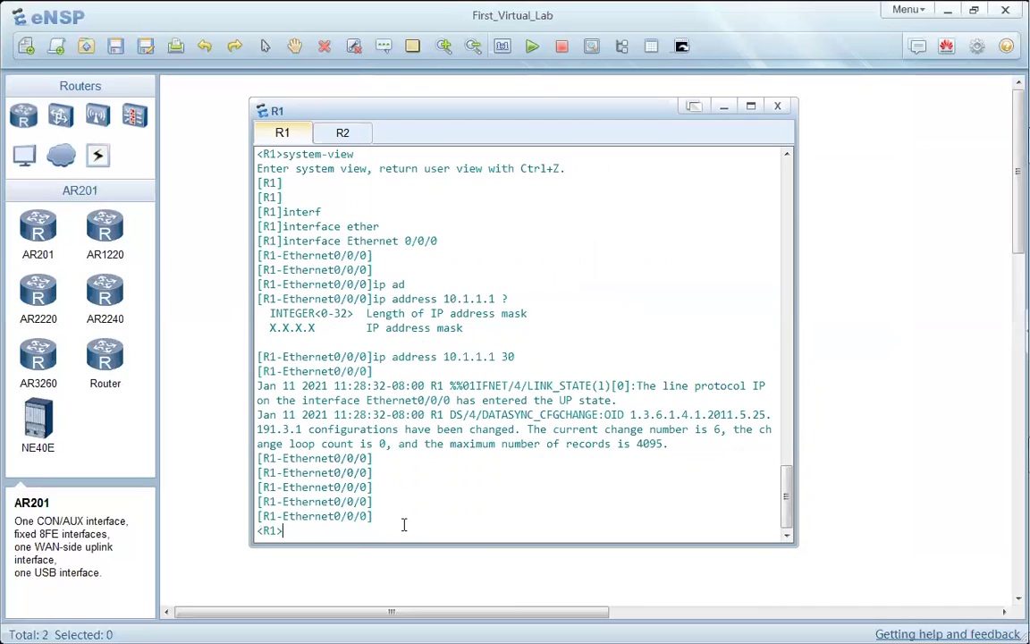
key(Return)
key(Return)
text(ping )
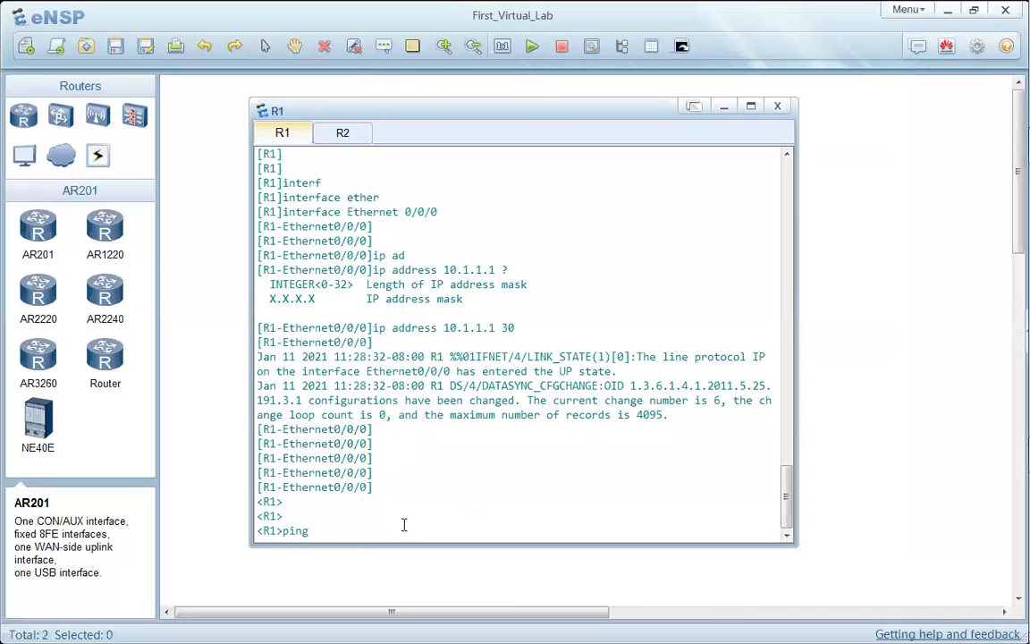
text(10.1.1.1)
key(BackSpace)
text(2)
key(Return)
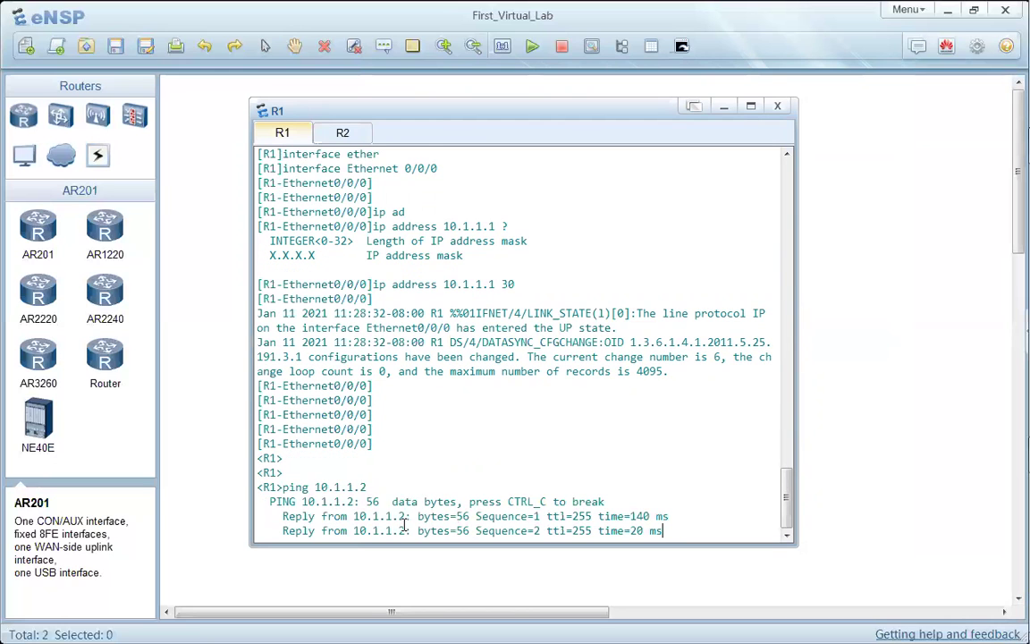
drag(662, 401, 243, 356)
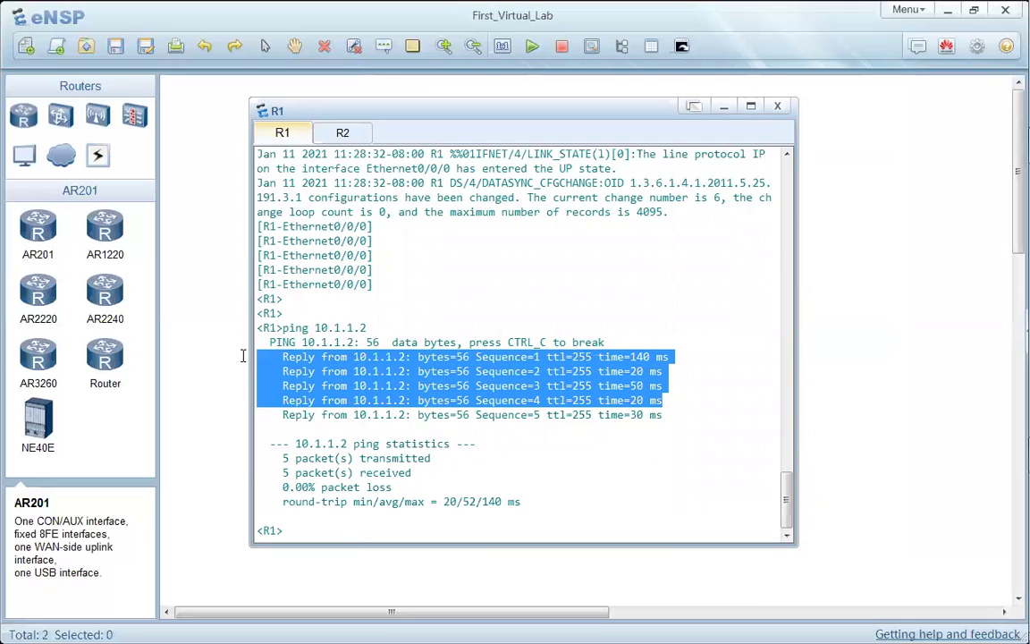
click(296, 358)
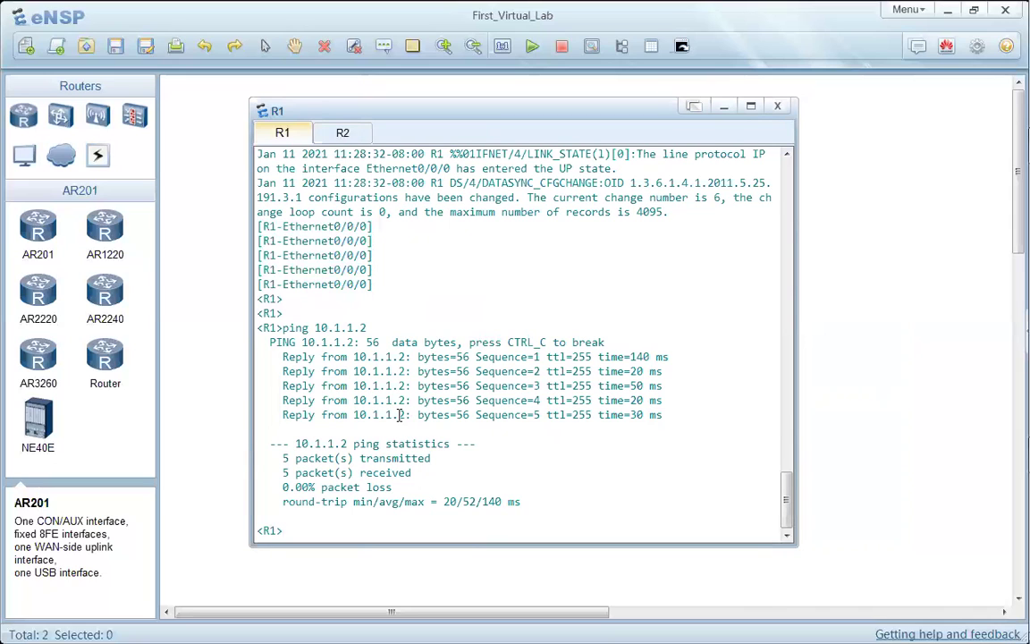
key(Return)
key(Return)
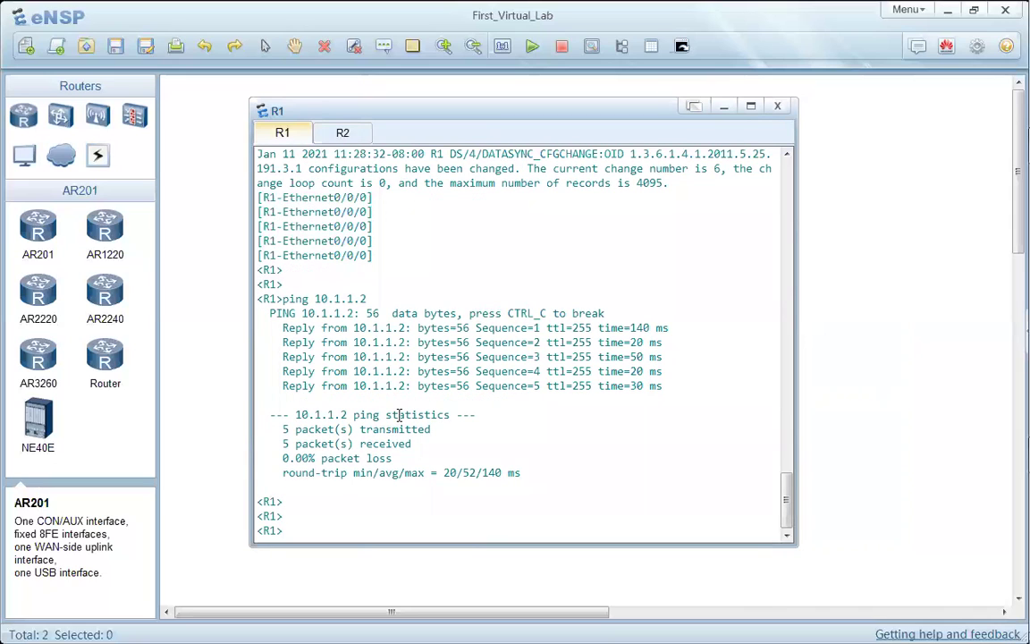